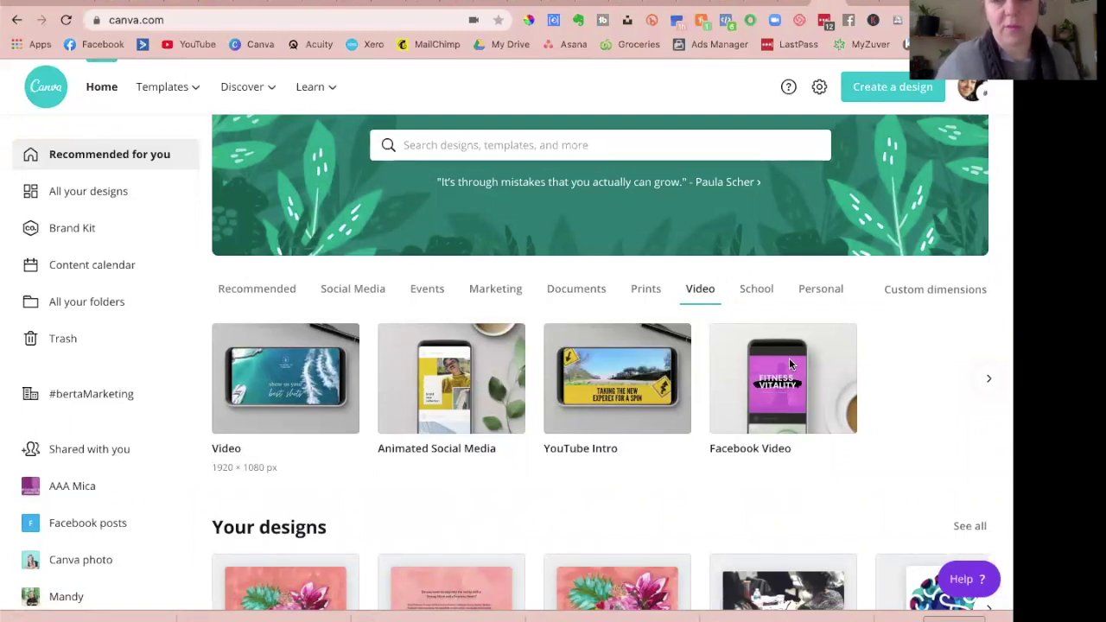
Create a 1920 × 1080 px video design using the "Spend a quiet time alone" page of the Orange and White Freestyle Art Cafe Business Slideshow Video template.
{"action": "left_click", "coordinate": [287, 381]}
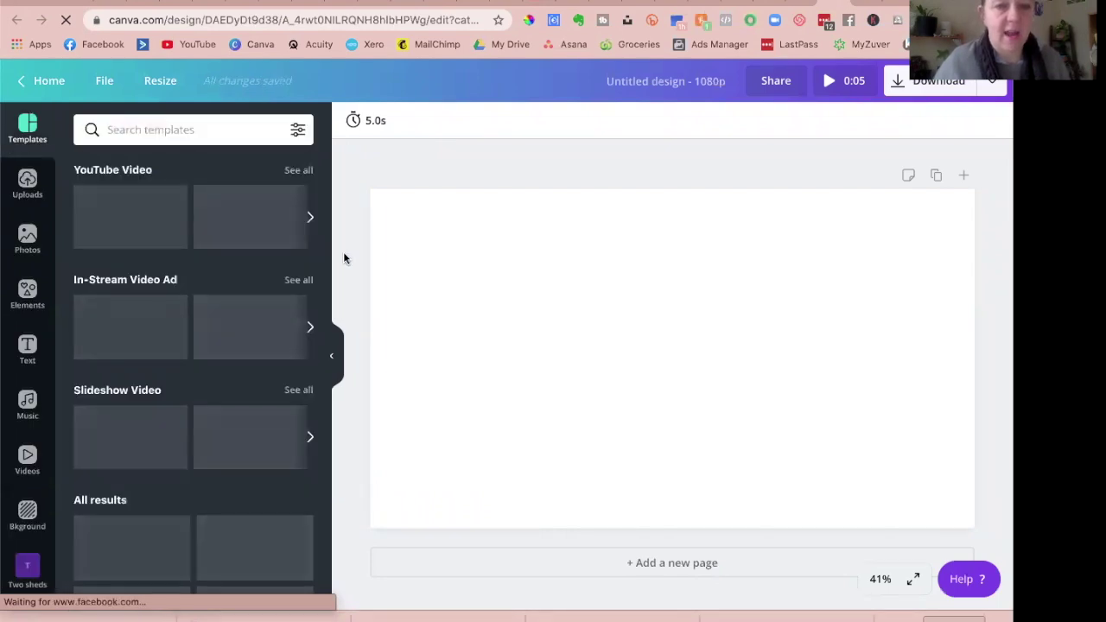
{"action": "scroll", "coordinate": [175, 454], "scroll_direction": "down", "scroll_amount": 8}
{"action": "scroll", "coordinate": [174, 455], "scroll_direction": "down", "scroll_amount": 4}
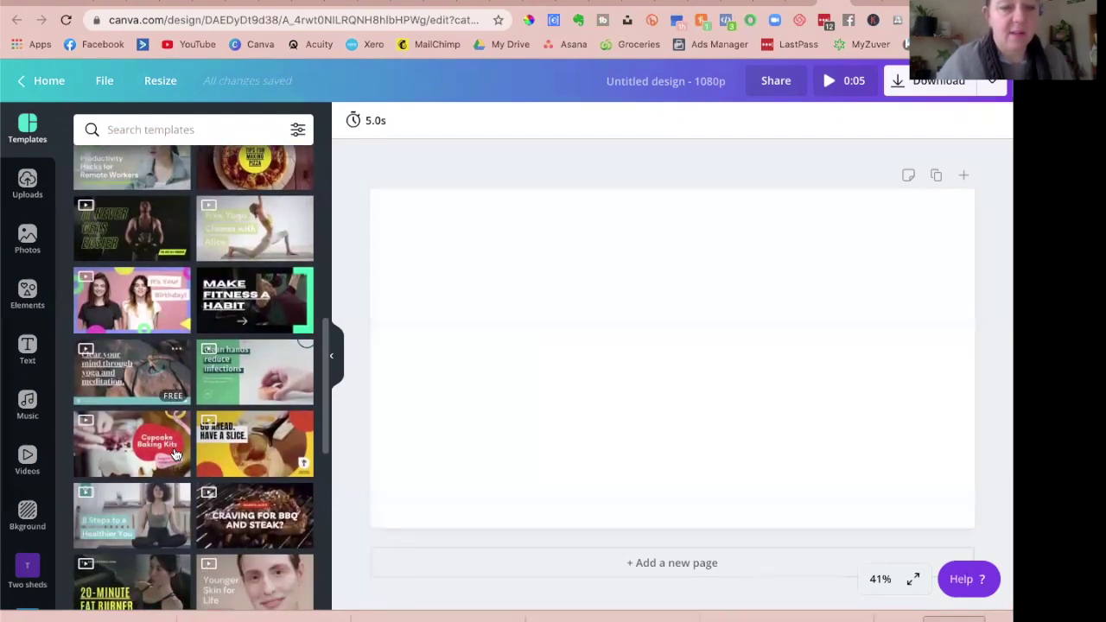
{"action": "scroll", "coordinate": [175, 454], "scroll_direction": "down", "scroll_amount": 3}
{"action": "scroll", "coordinate": [175, 455], "scroll_direction": "down", "scroll_amount": 6}
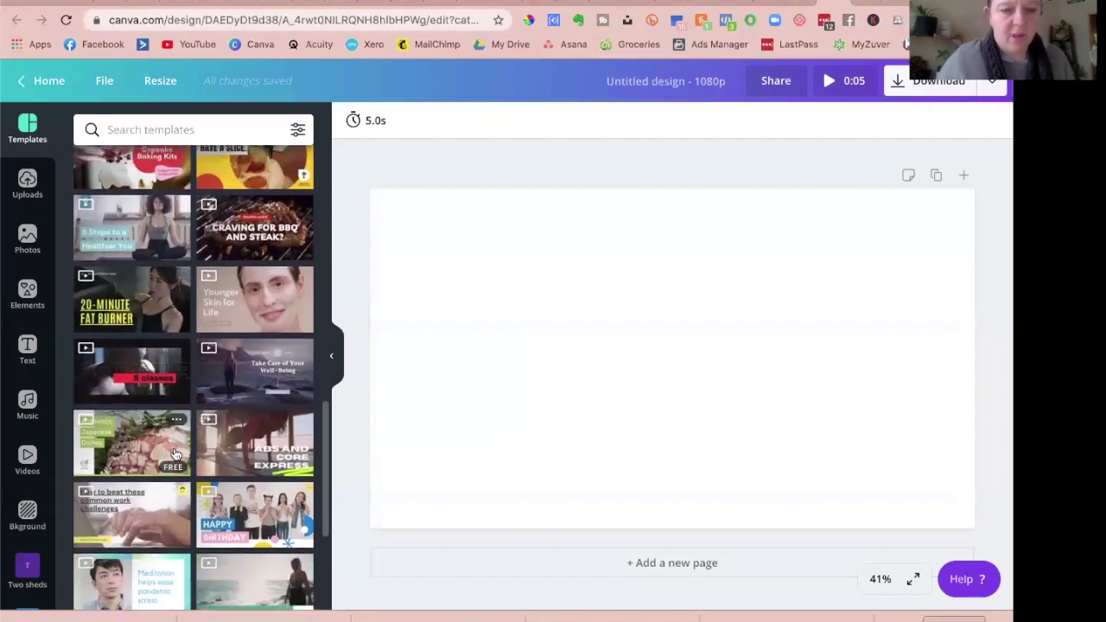
{"action": "scroll", "coordinate": [174, 455], "scroll_direction": "down", "scroll_amount": 3}
{"action": "scroll", "coordinate": [175, 454], "scroll_direction": "up", "scroll_amount": 6}
{"action": "scroll", "coordinate": [174, 454], "scroll_direction": "up", "scroll_amount": 8}
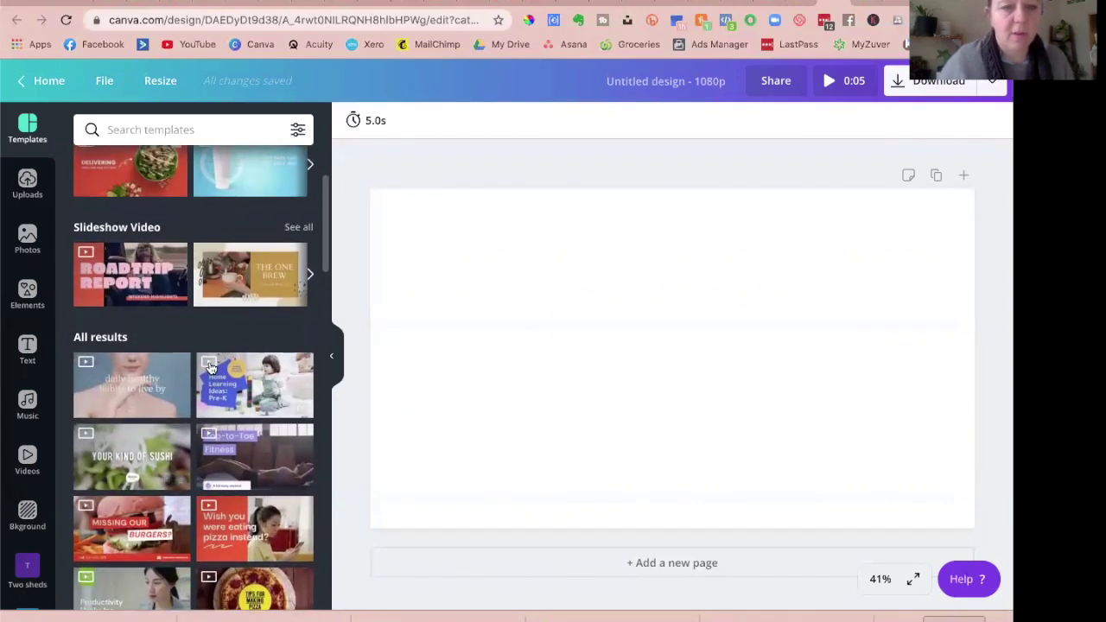
{"action": "left_click", "coordinate": [231, 285]}
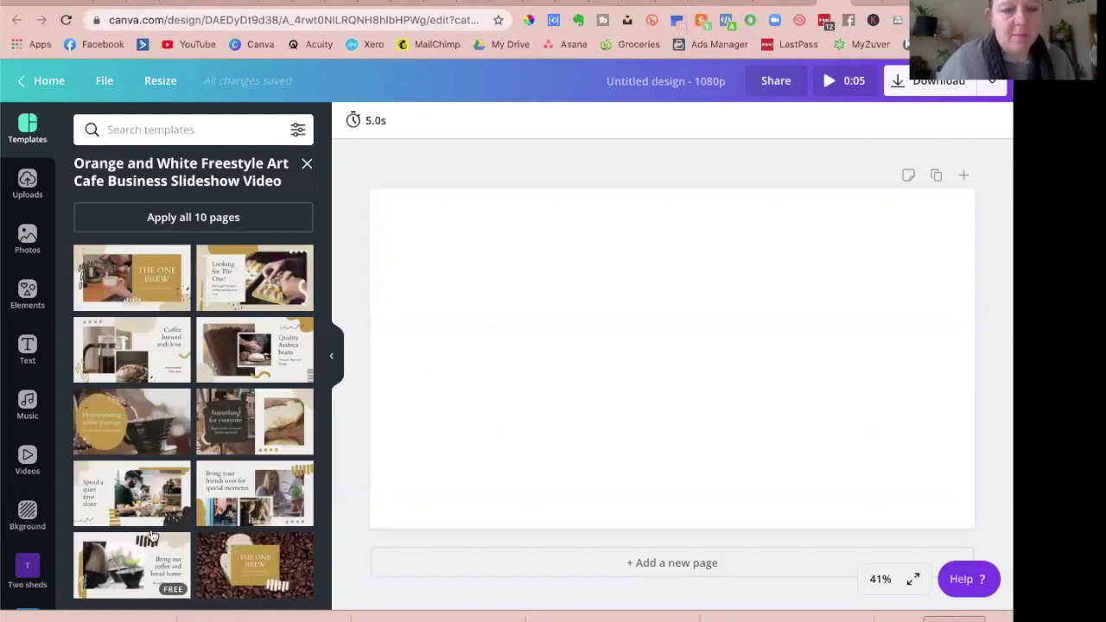
{"action": "left_click", "coordinate": [132, 492]}
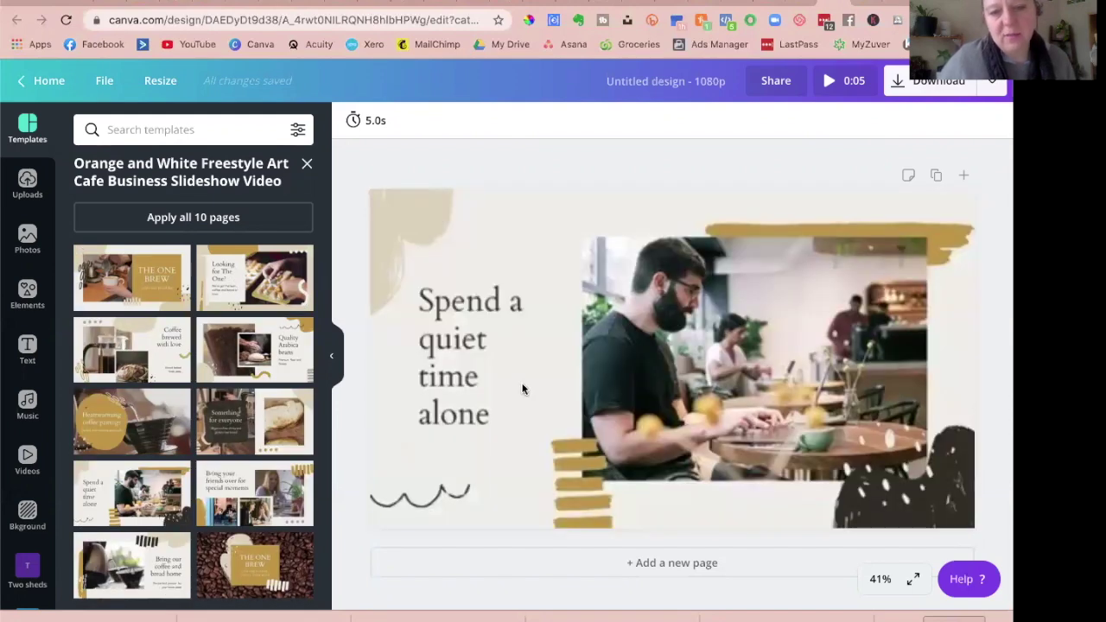
Using the #berta palette, recolor the beige corner shape purple and the gold stripes below the photo dusty mauve.
{"action": "left_click", "coordinate": [434, 234]}
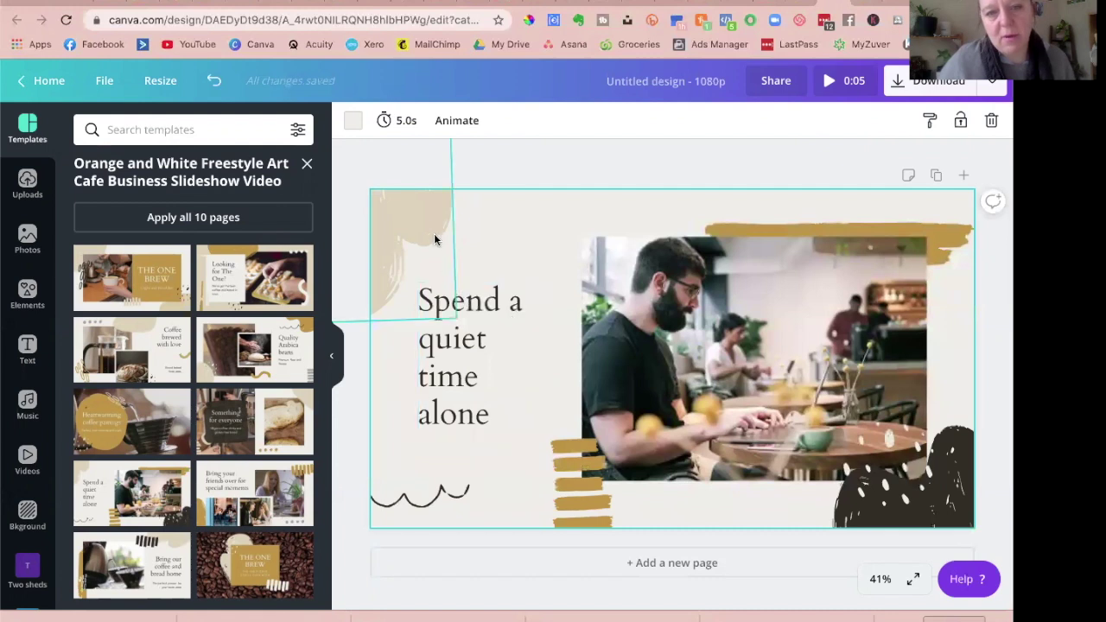
{"action": "left_click", "coordinate": [352, 120]}
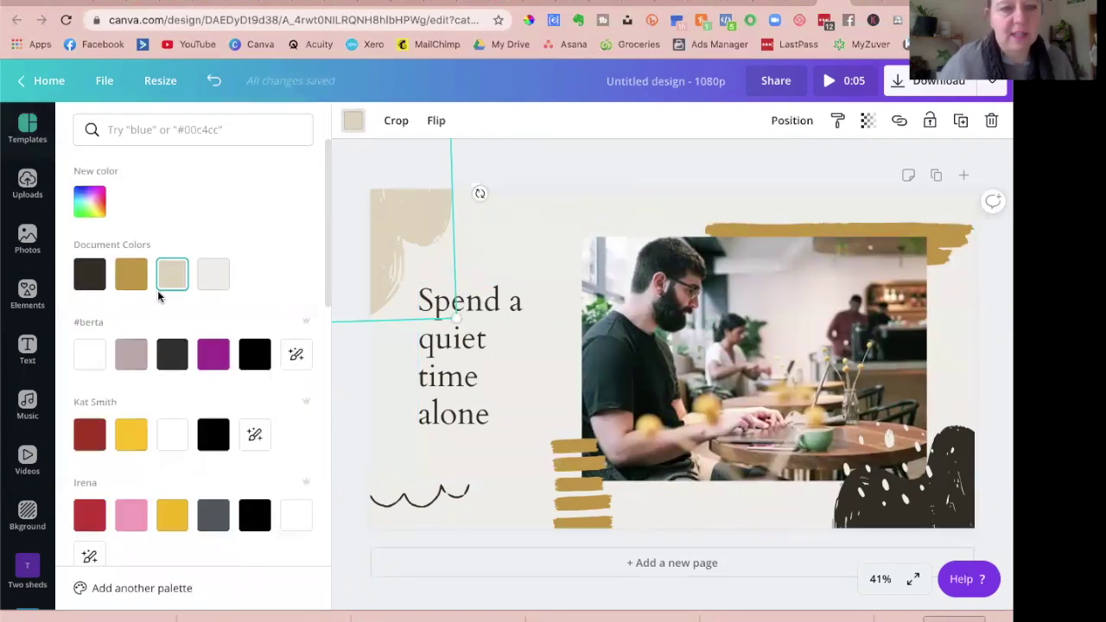
{"action": "left_click", "coordinate": [208, 361]}
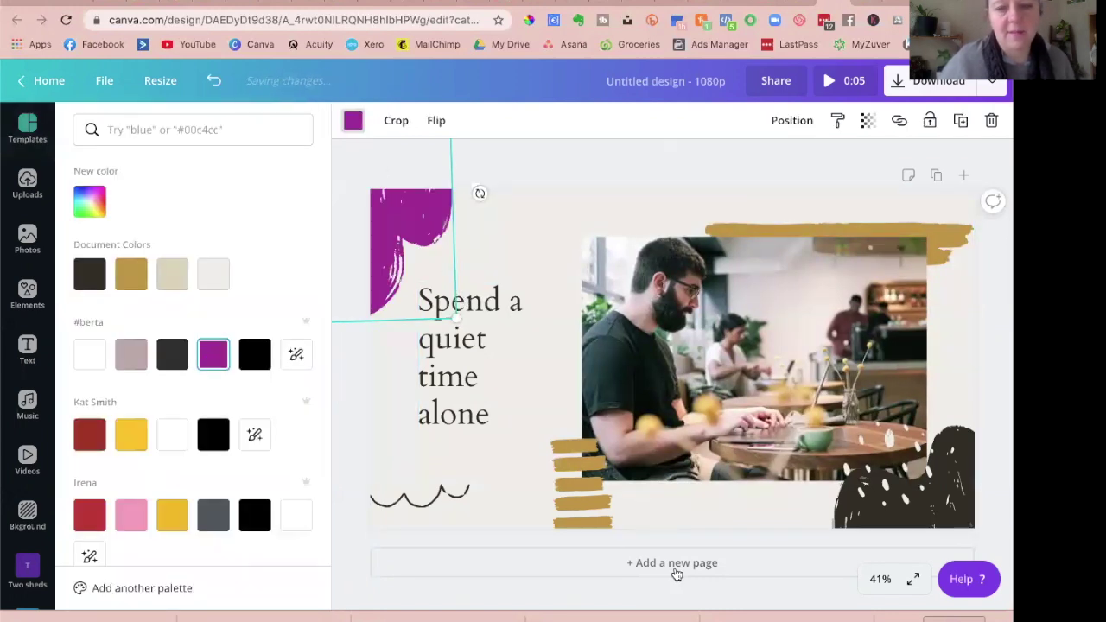
{"action": "left_click", "coordinate": [586, 499]}
{"action": "left_click", "coordinate": [134, 366]}
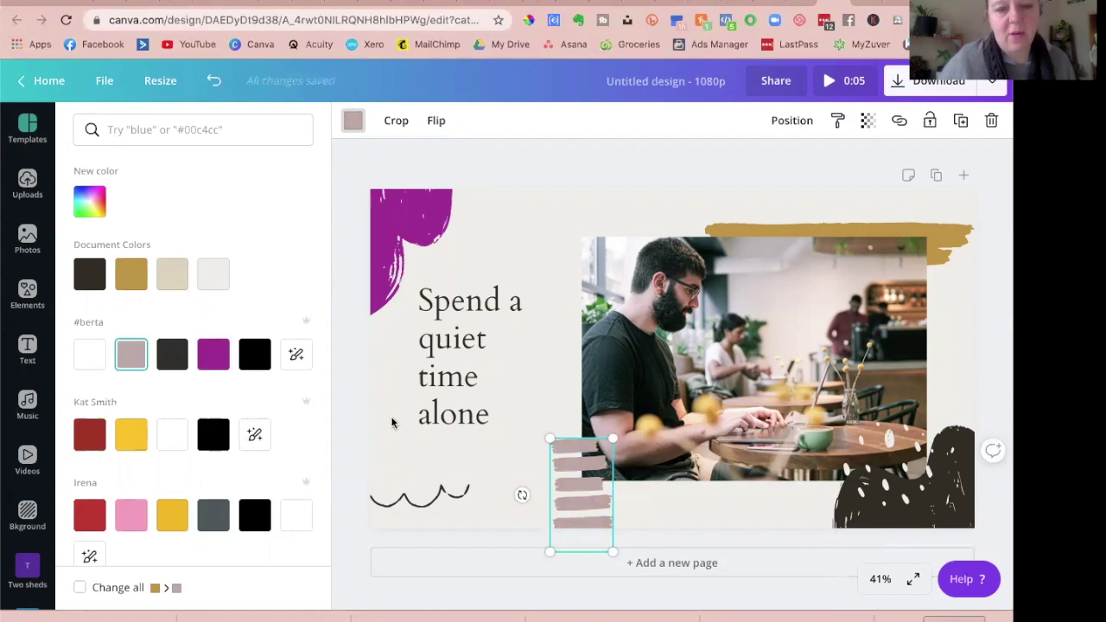
Set the page background to white from the #berta palette.
{"action": "left_click", "coordinate": [395, 433]}
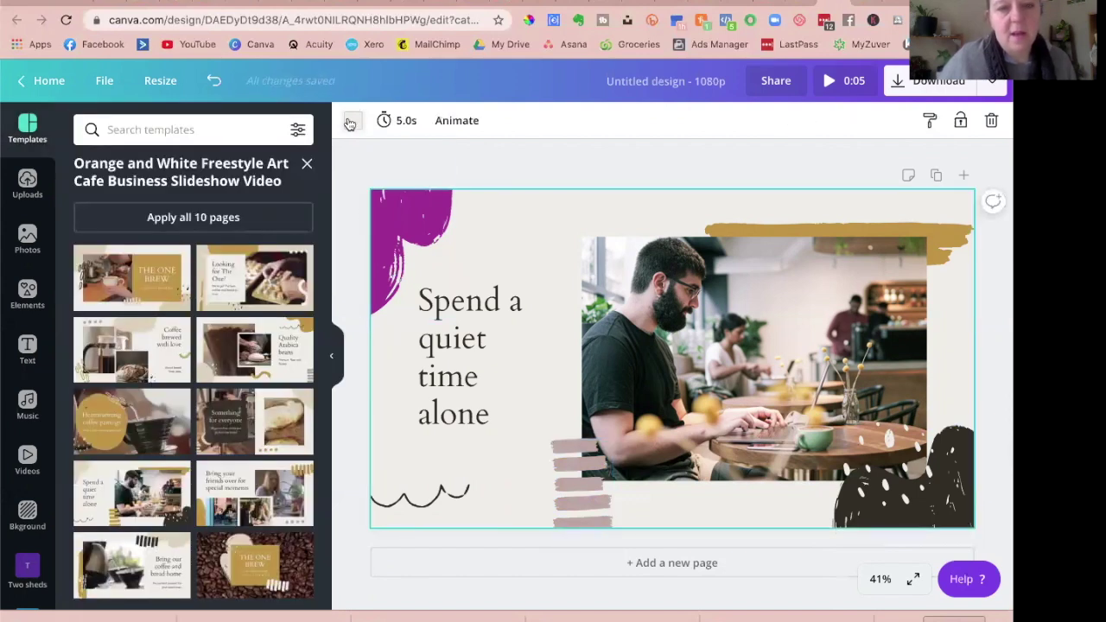
{"action": "left_click", "coordinate": [352, 121]}
{"action": "left_click", "coordinate": [85, 359]}
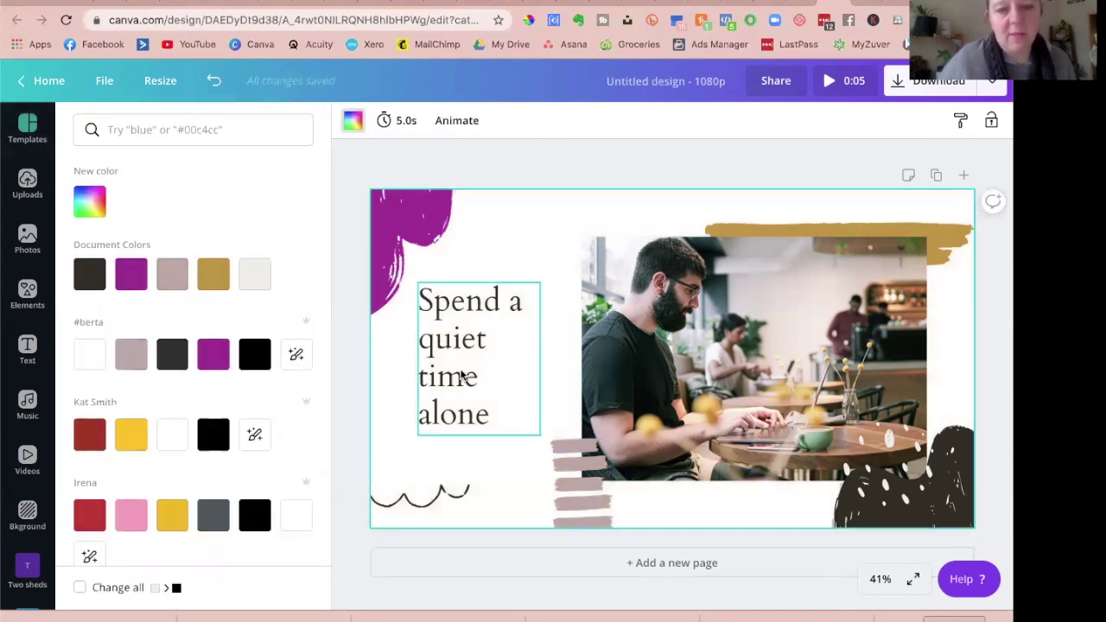
Change the font of the "Spend a quiet time alone" text to Montserrat Light.
{"action": "left_click", "coordinate": [426, 367]}
{"action": "left_click", "coordinate": [367, 121]}
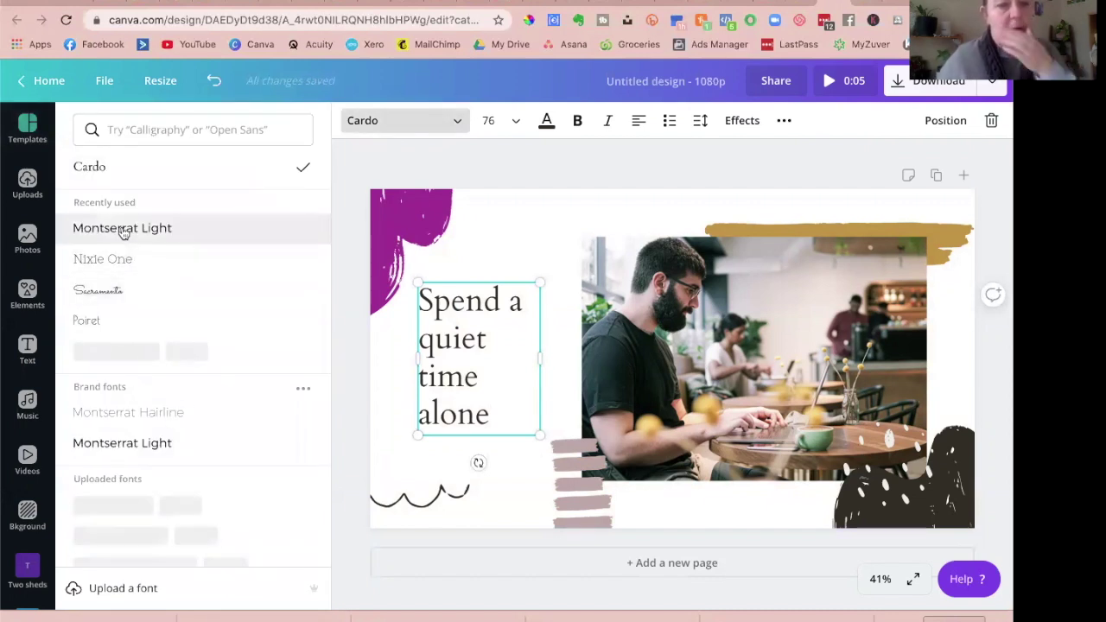
{"action": "left_click", "coordinate": [122, 230]}
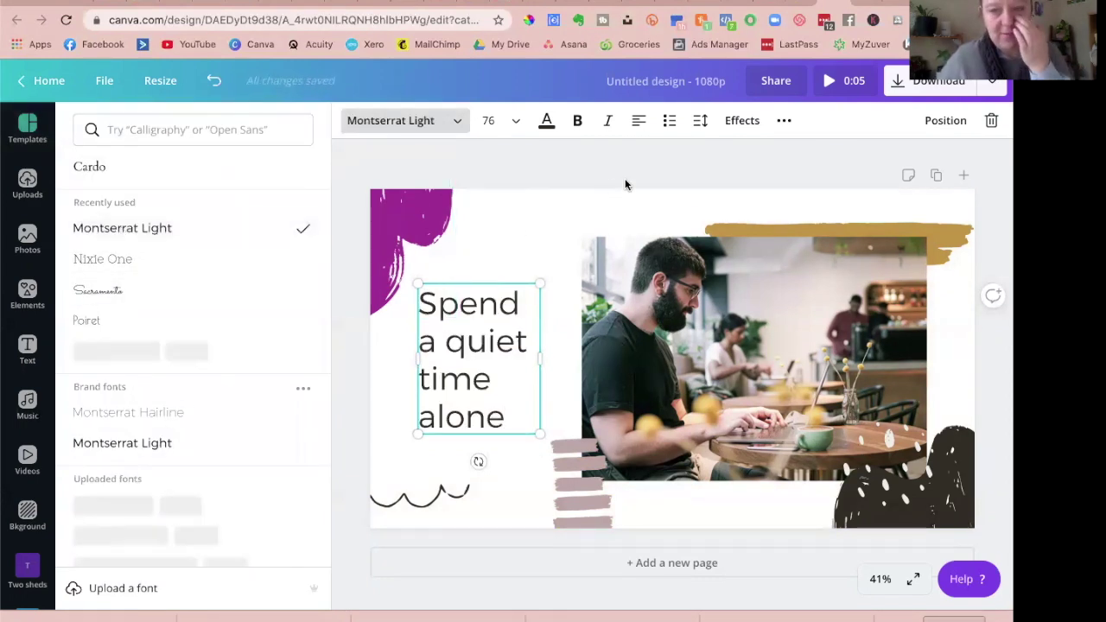
Recolor the gold brush stroke above the photo with the dusty mauve of the #berta palette.
{"action": "left_click", "coordinate": [724, 218]}
{"action": "left_click", "coordinate": [355, 126]}
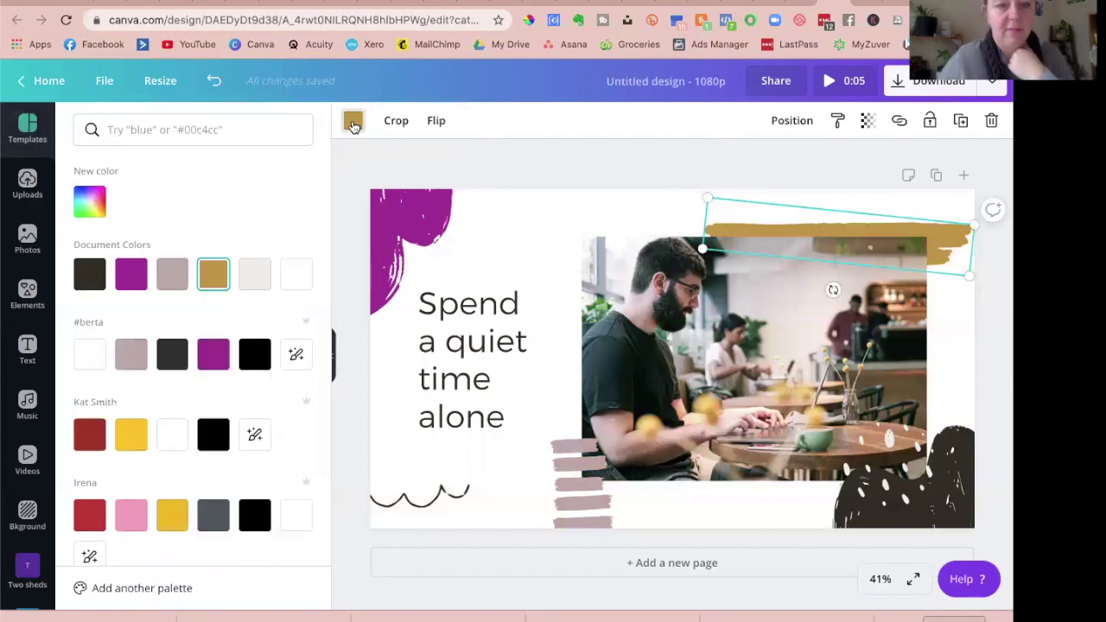
{"action": "left_click", "coordinate": [132, 358]}
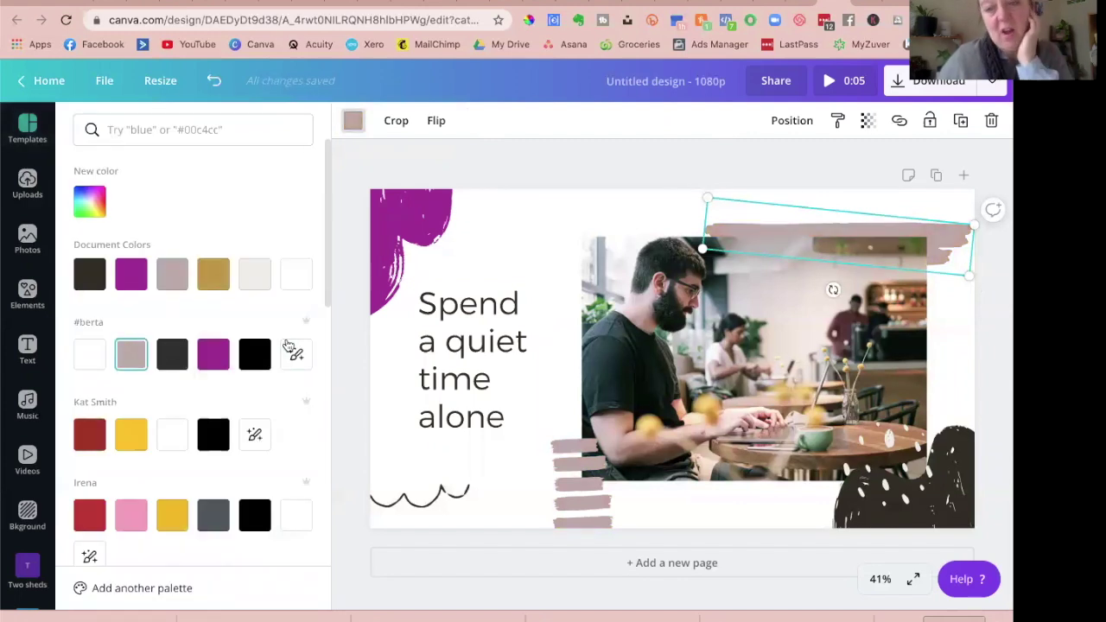
{"action": "left_click", "coordinate": [511, 175]}
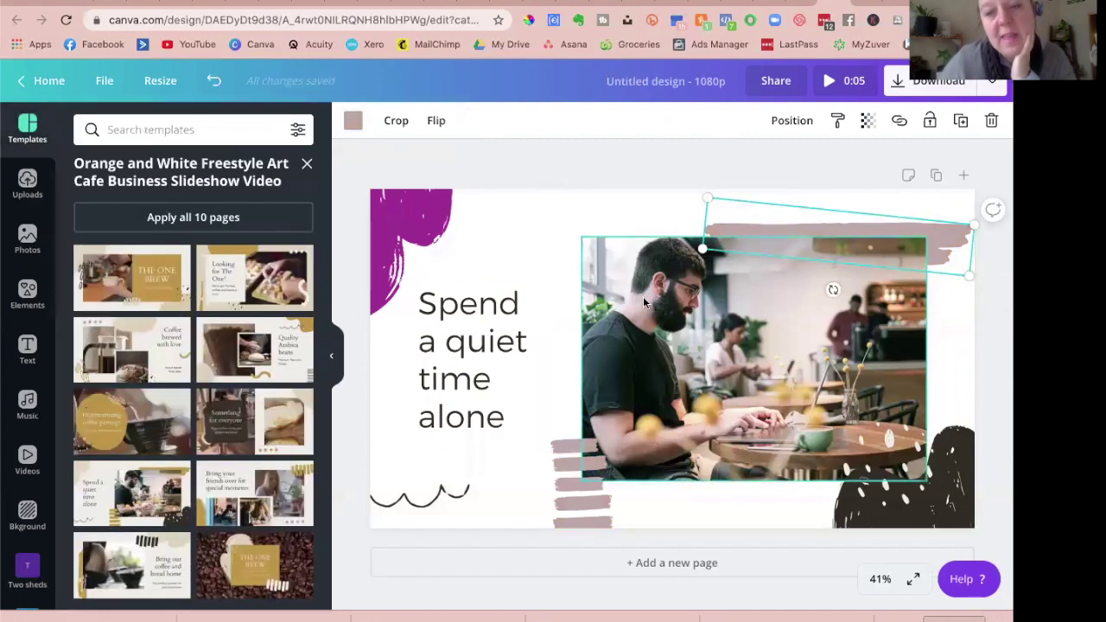
Replace the café photo with the 1:00 green foliage video from the Plants category of stock videos.
{"action": "left_click", "coordinate": [709, 336]}
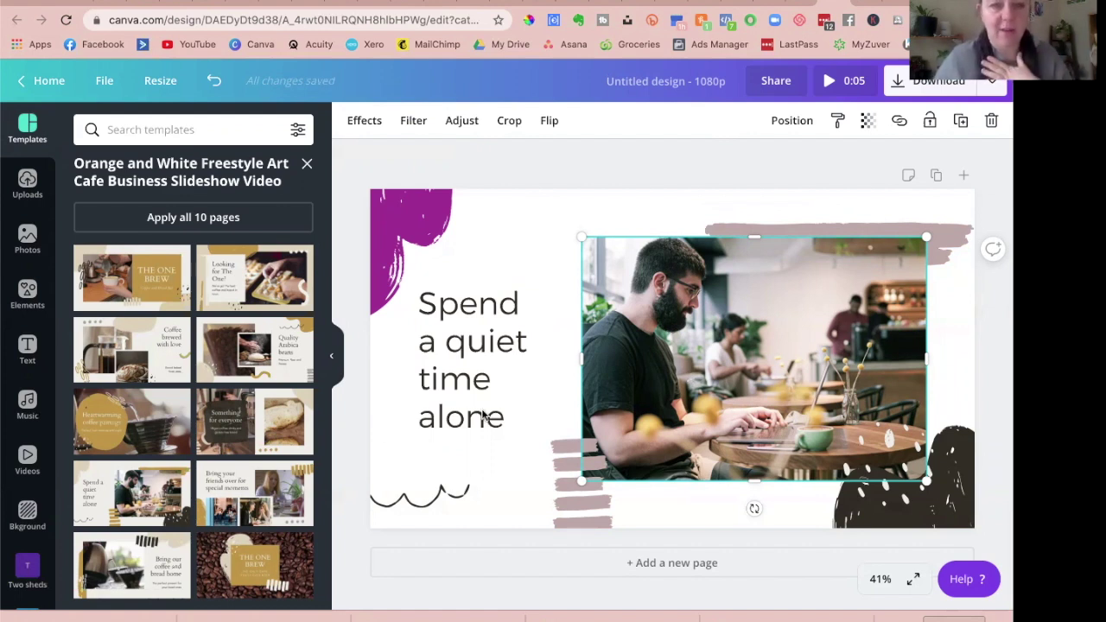
{"action": "left_click", "coordinate": [28, 461]}
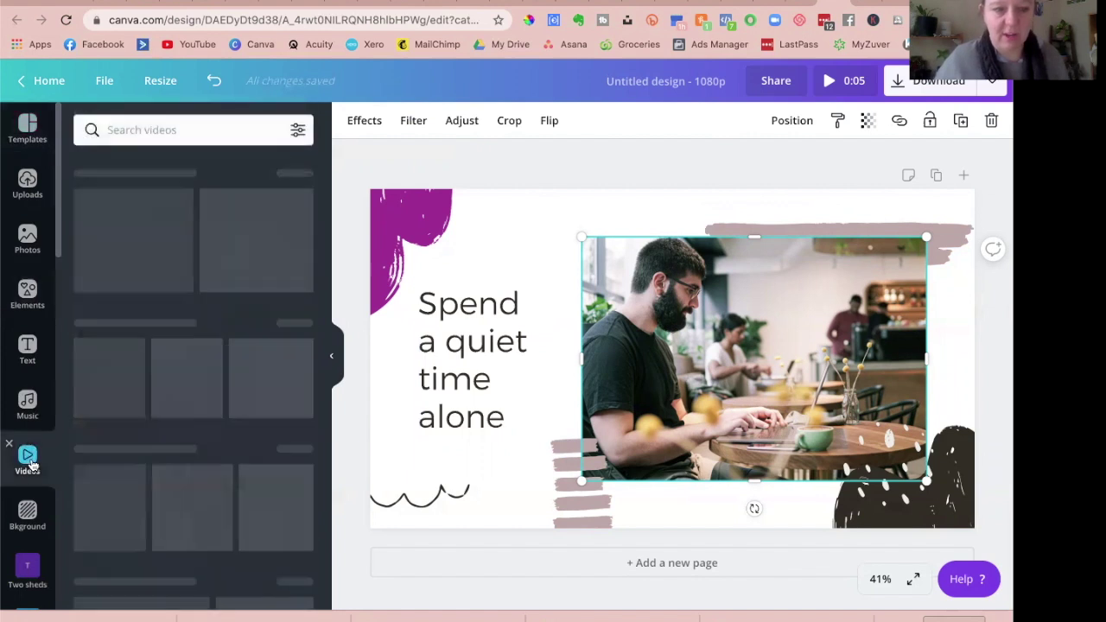
{"action": "scroll", "coordinate": [188, 444], "scroll_direction": "down", "scroll_amount": 5}
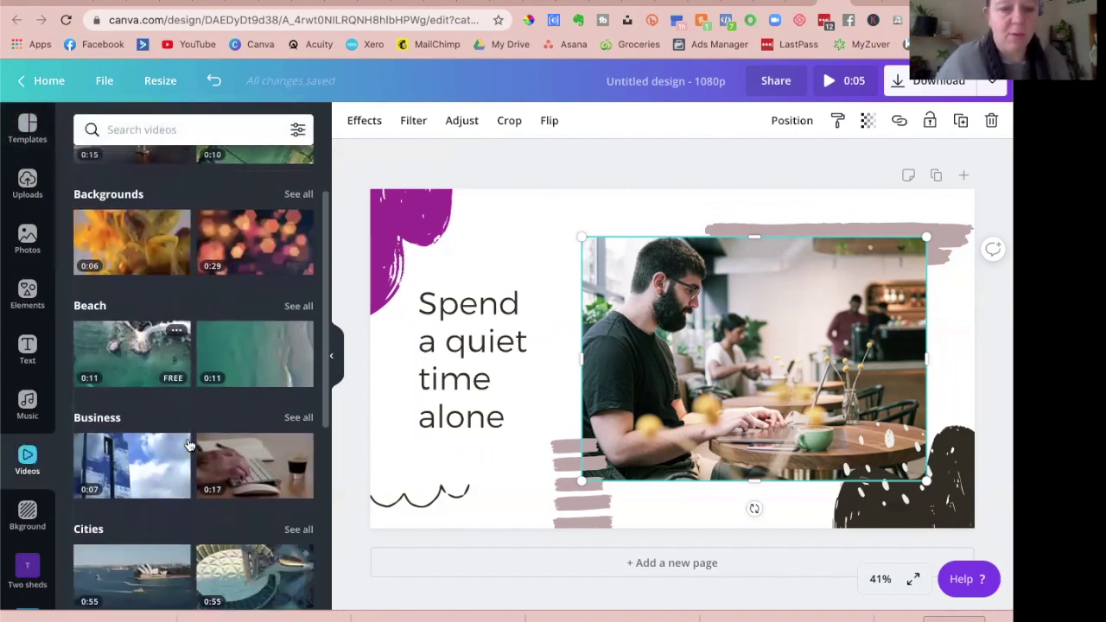
{"action": "scroll", "coordinate": [188, 444], "scroll_direction": "down", "scroll_amount": 2}
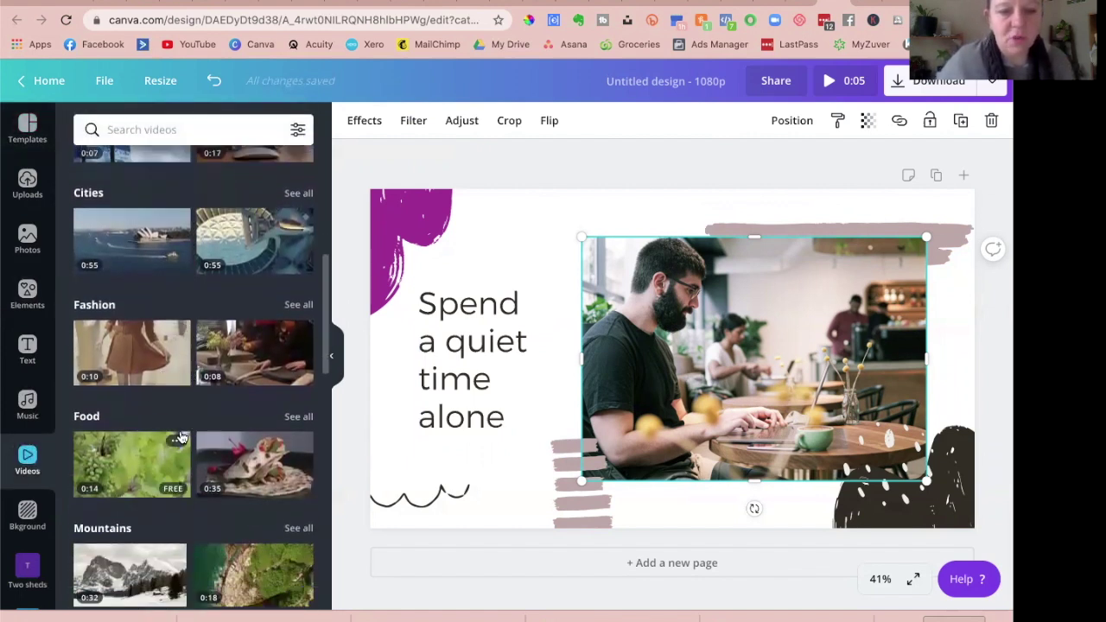
{"action": "scroll", "coordinate": [139, 487], "scroll_direction": "down", "scroll_amount": 3}
{"action": "scroll", "coordinate": [138, 487], "scroll_direction": "down", "scroll_amount": 1}
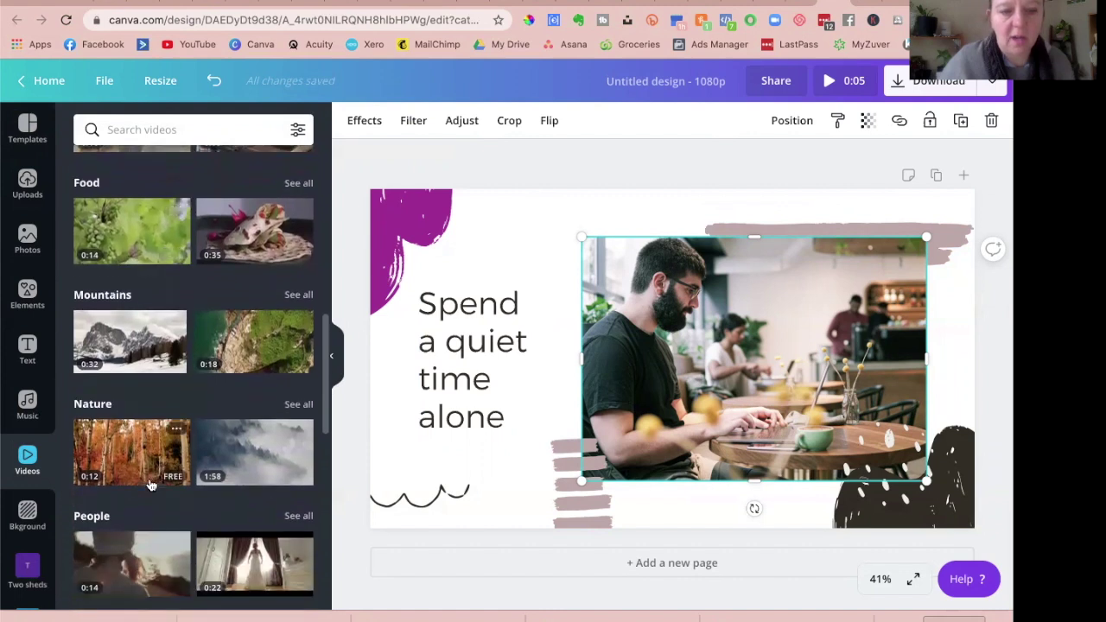
{"action": "scroll", "coordinate": [160, 471], "scroll_direction": "down", "scroll_amount": 4}
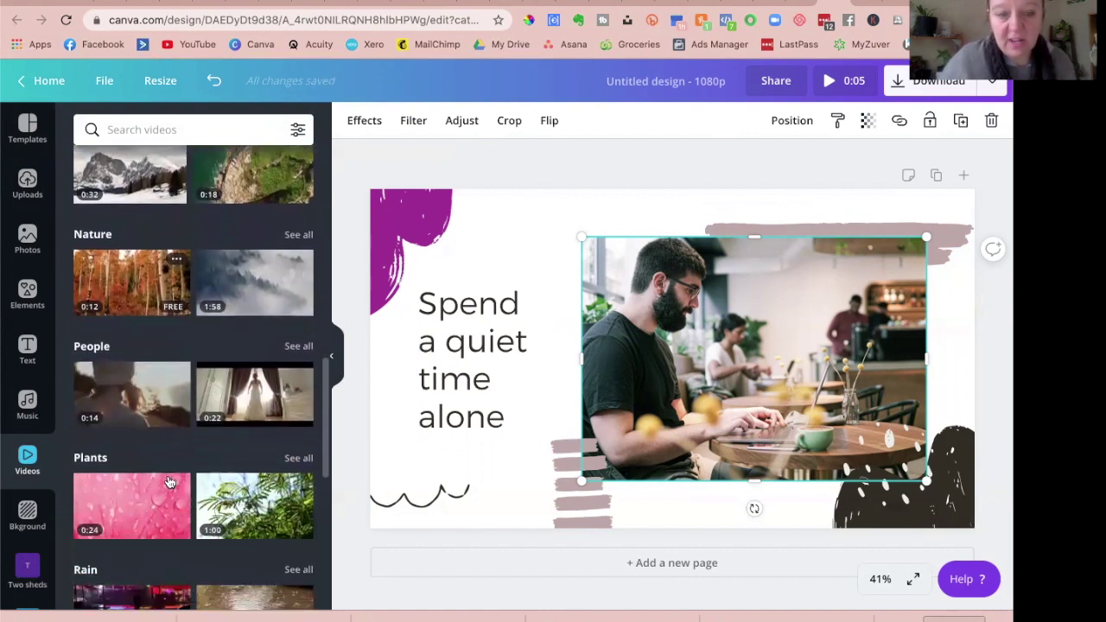
{"action": "scroll", "coordinate": [167, 475], "scroll_direction": "down", "scroll_amount": 1}
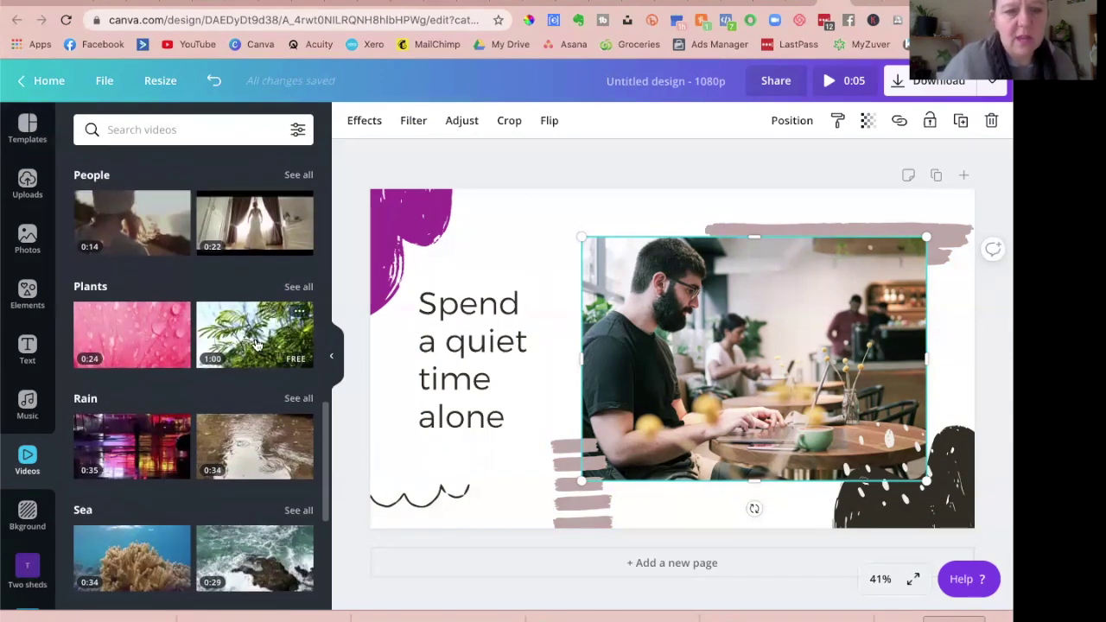
{"action": "left_click_drag", "start_coordinate": [259, 344], "coordinate": [624, 289]}
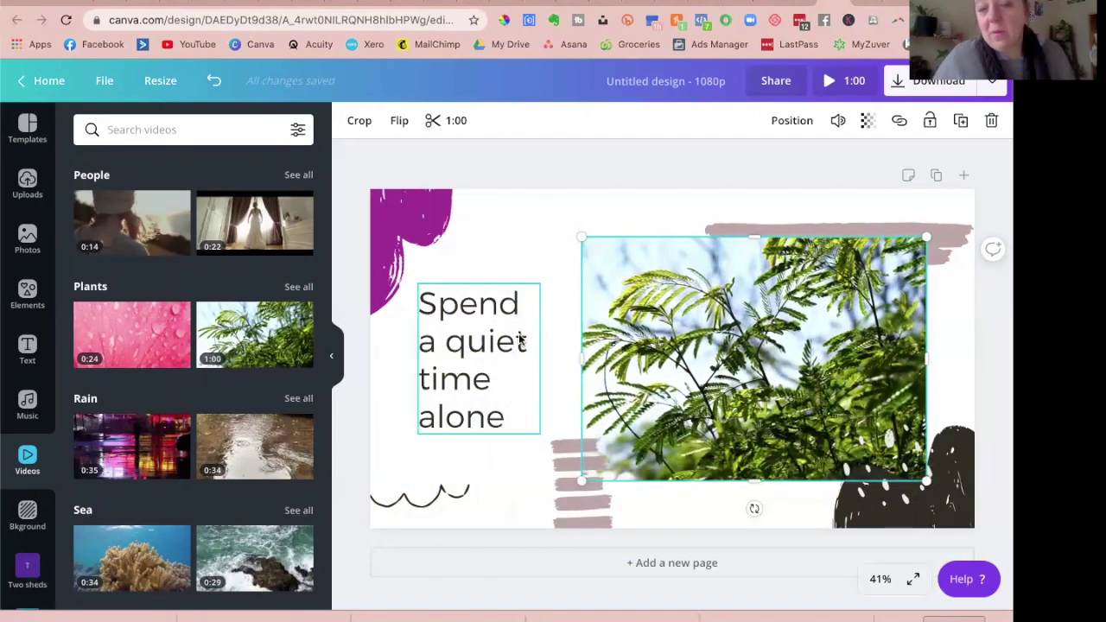
Crop the foliage video so that its left-hand part fills the frame, and apply the crop.
{"action": "left_click", "coordinate": [359, 121]}
{"action": "left_click_drag", "start_coordinate": [660, 344], "coordinate": [531, 355]}
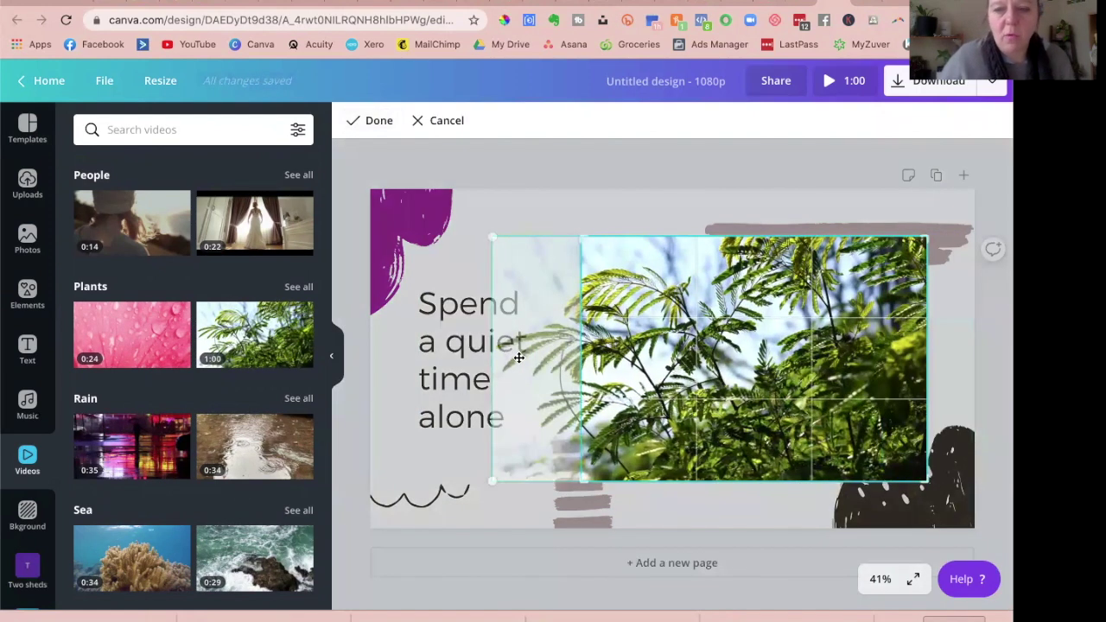
{"action": "left_click_drag", "start_coordinate": [662, 331], "coordinate": [842, 334]}
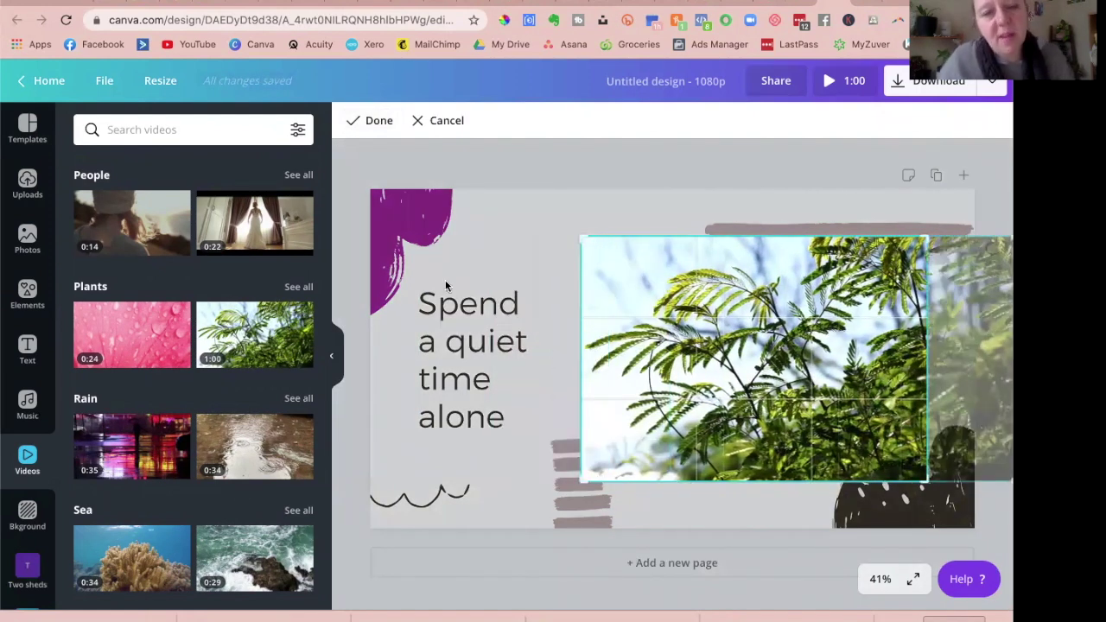
{"action": "left_click", "coordinate": [372, 121]}
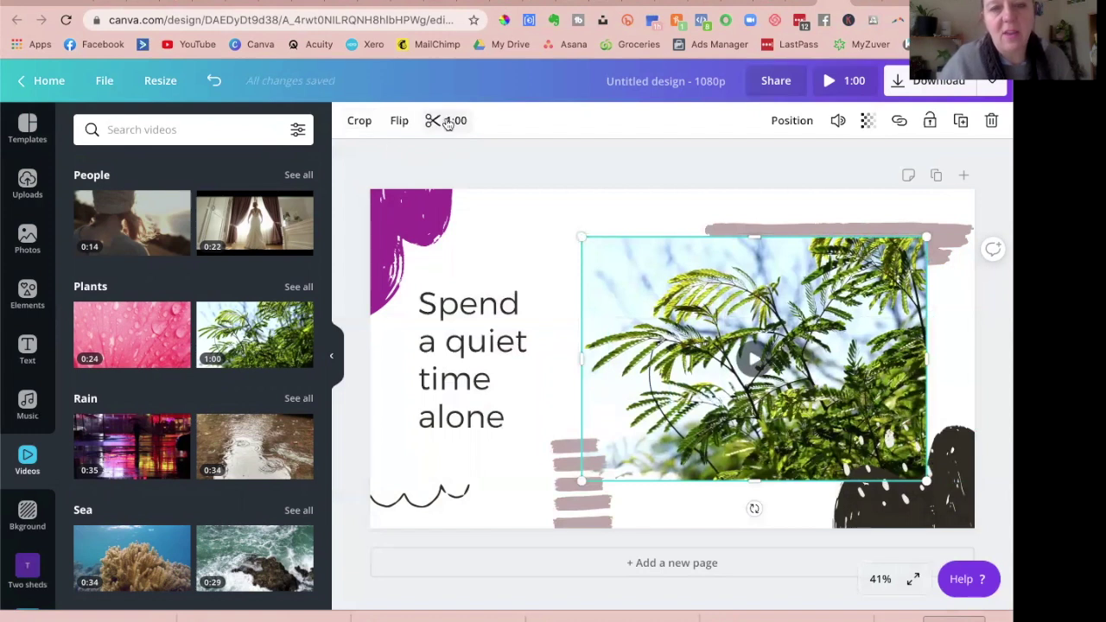
Try flipping the foliage video horizontally and vertically, and open its trimming controls.
{"action": "left_click", "coordinate": [400, 122]}
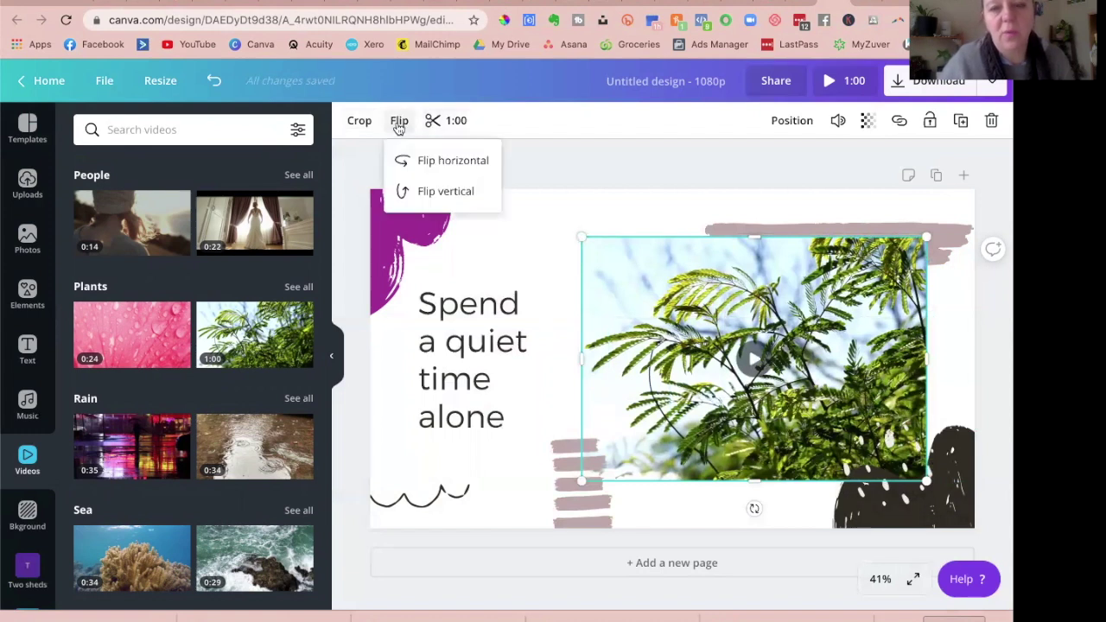
{"action": "left_click", "coordinate": [423, 161]}
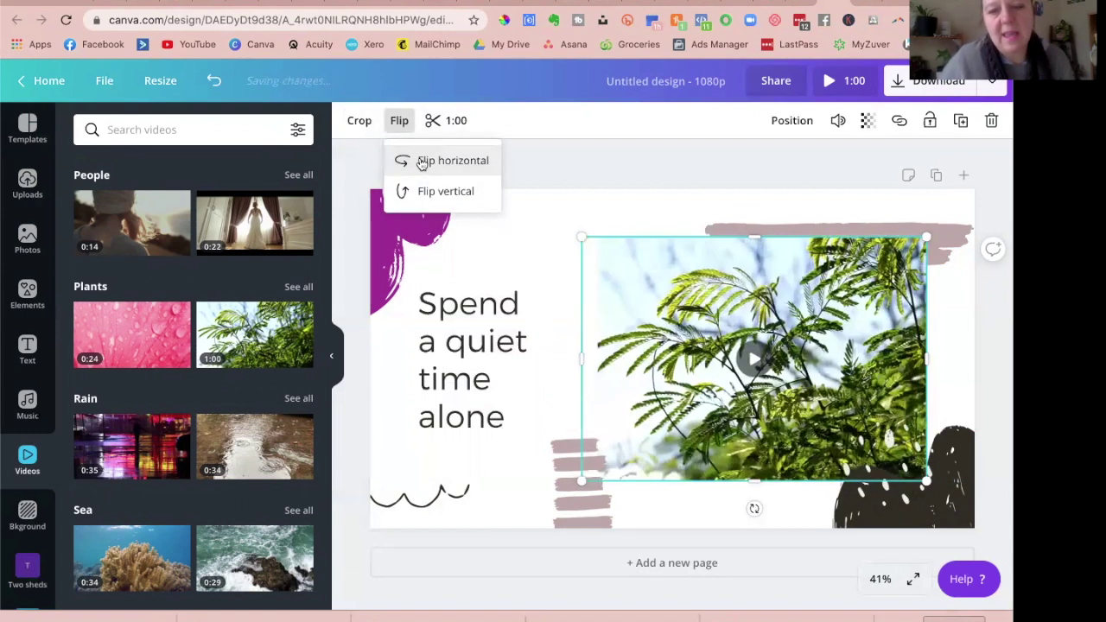
{"action": "left_click", "coordinate": [424, 192]}
{"action": "left_click", "coordinate": [426, 194]}
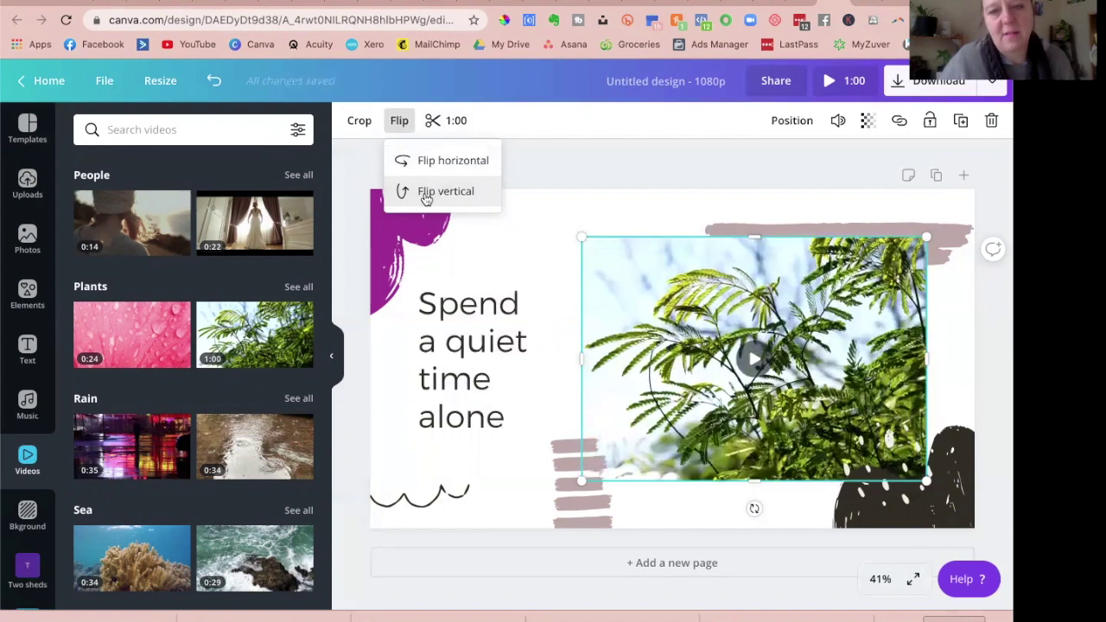
{"action": "left_click", "coordinate": [451, 121]}
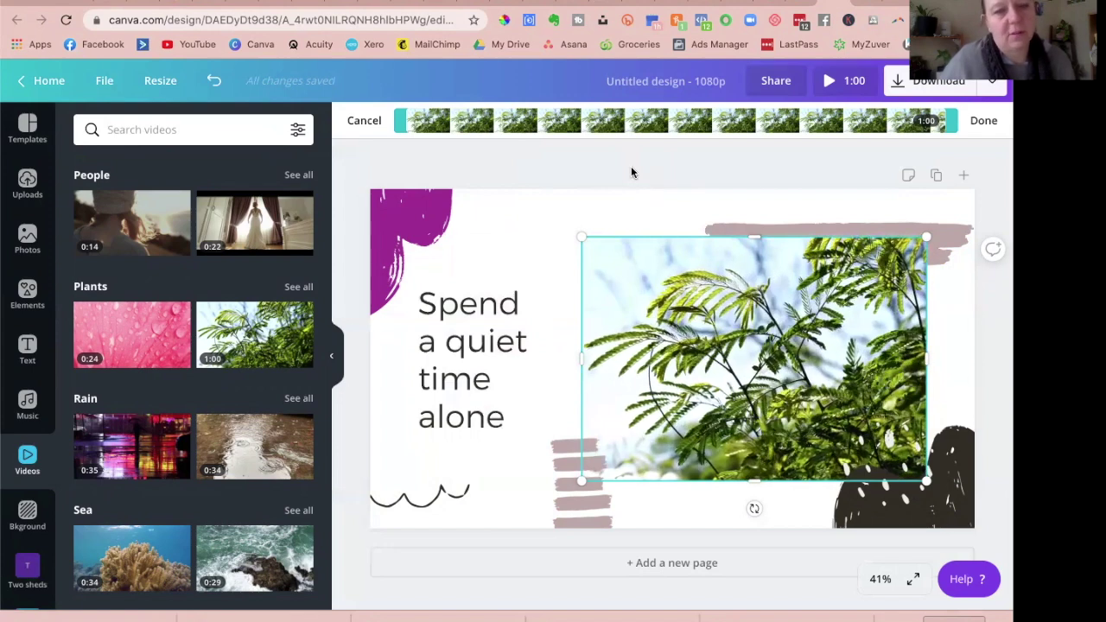
Search the stock videos for "healthy".
{"action": "left_click", "coordinate": [133, 130]}
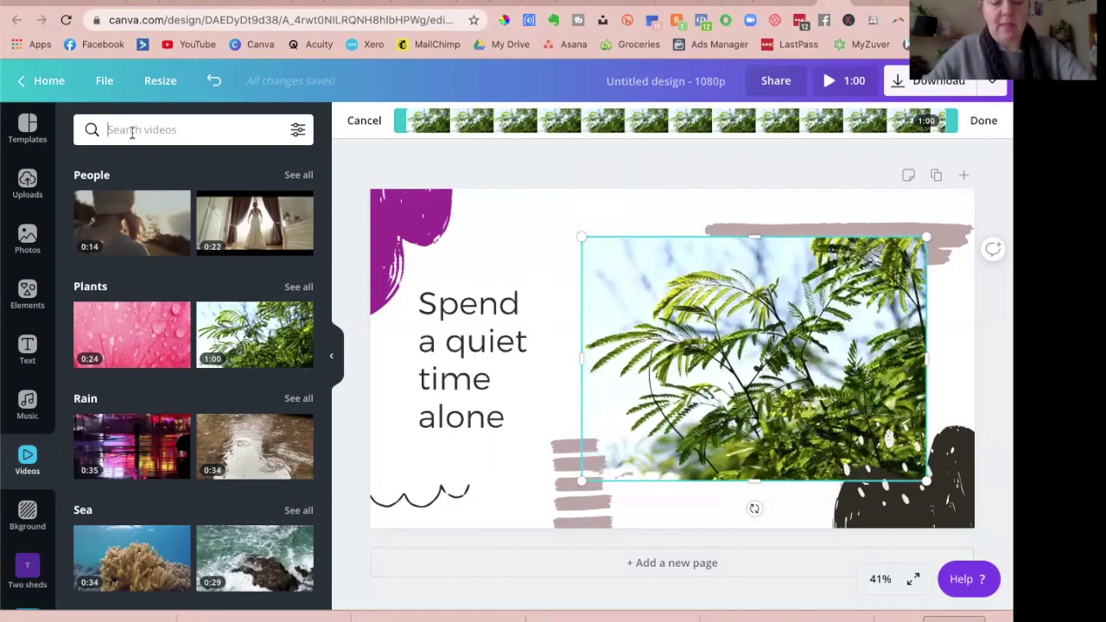
{"action": "type", "text": "healthy"}
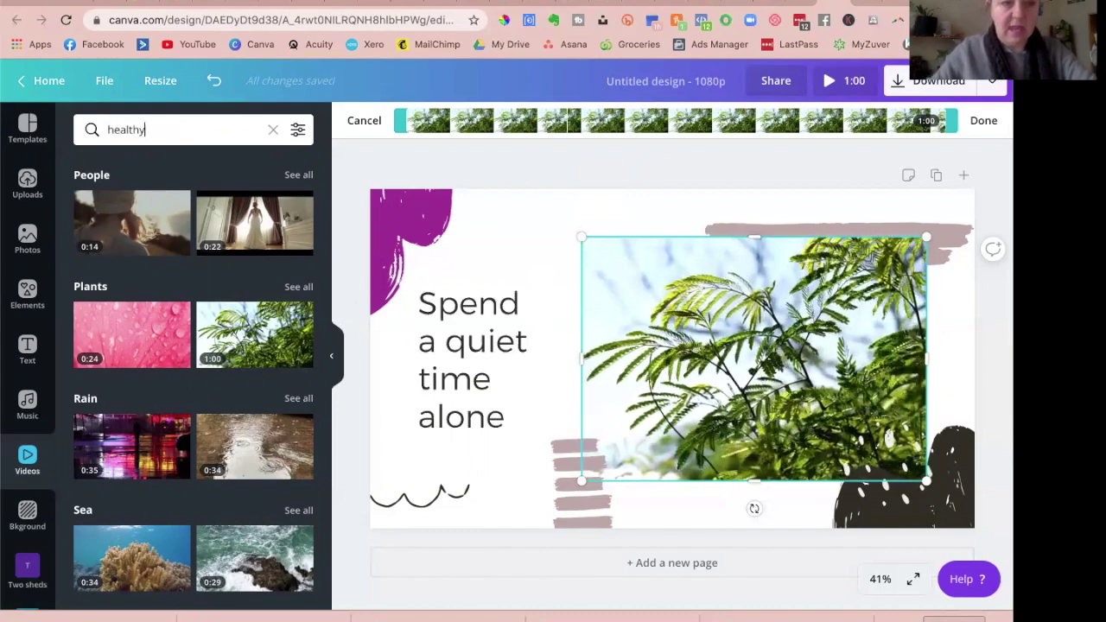
{"action": "key", "text": "Return"}
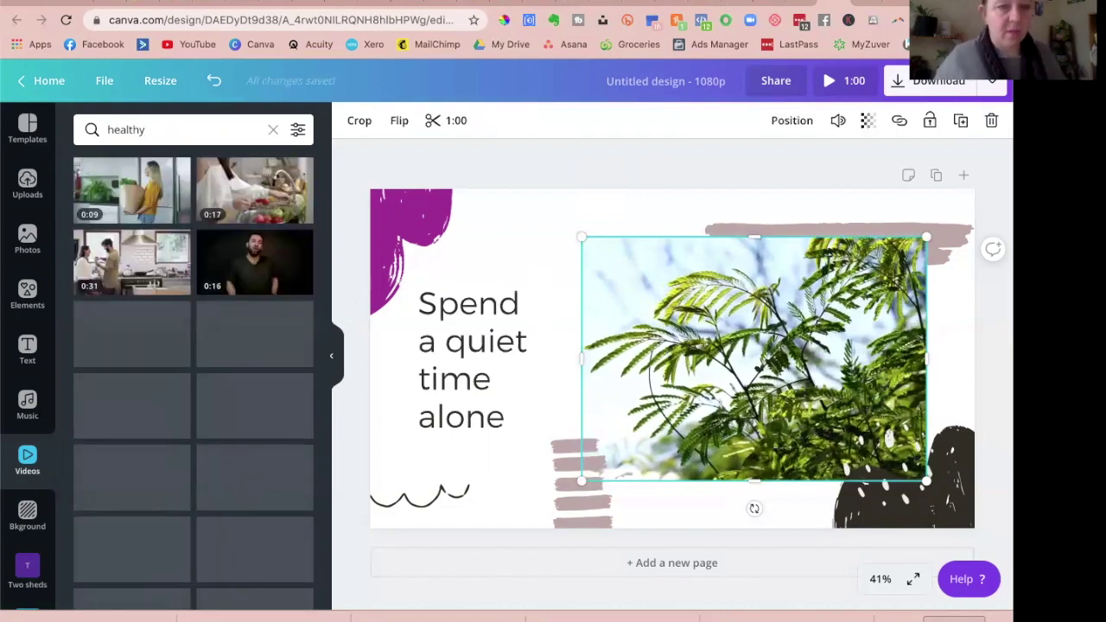
Replace the foliage video with the 0:17 clip of fruit and vegetables being washed, and browse the other "healthy" stock videos.
{"action": "left_click_drag", "start_coordinate": [255, 190], "coordinate": [672, 296]}
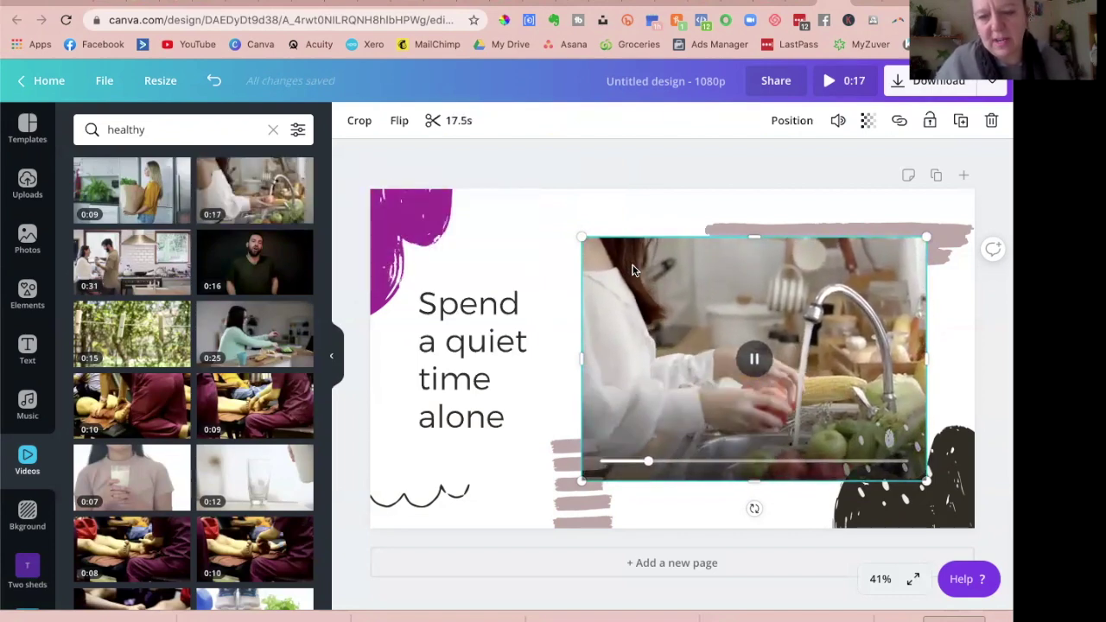
{"action": "left_click", "coordinate": [614, 158]}
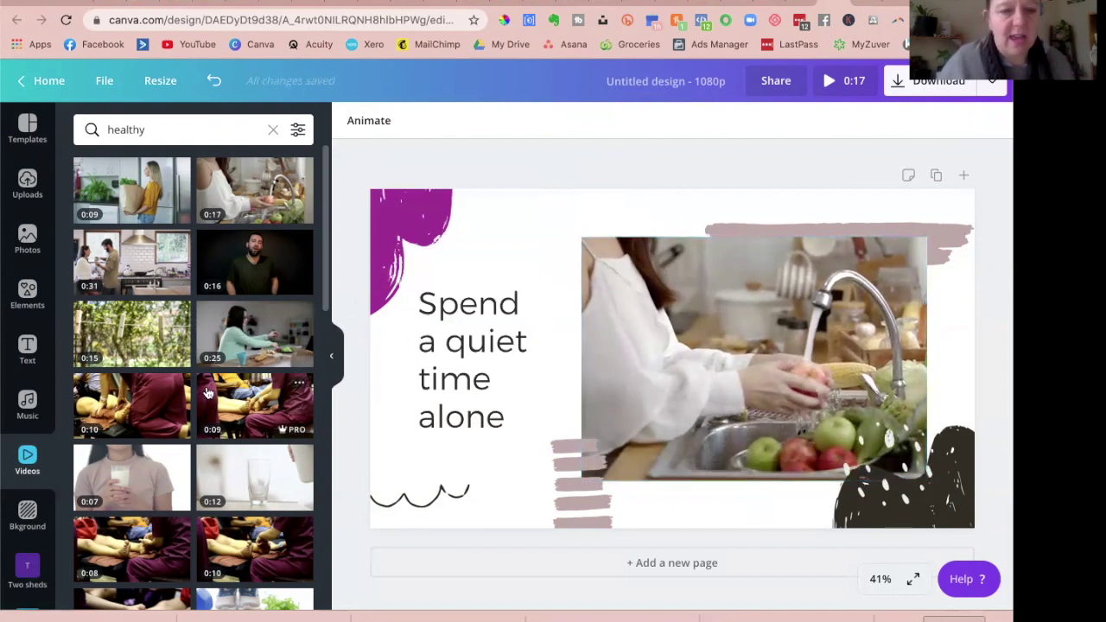
{"action": "scroll", "coordinate": [208, 393], "scroll_direction": "down", "scroll_amount": 5}
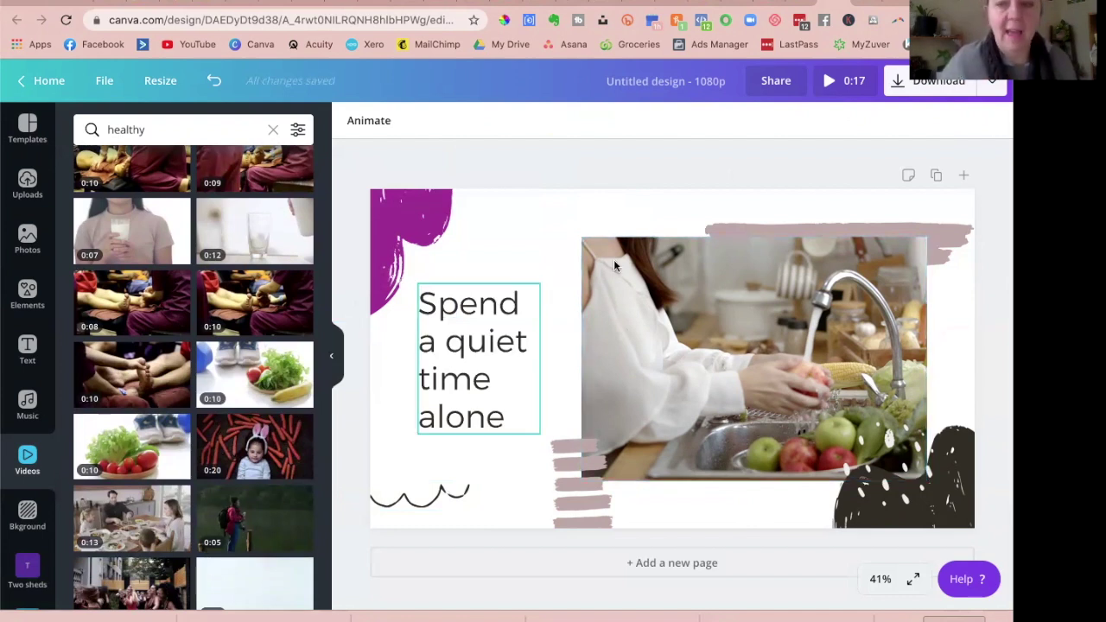
Mute the kitchen video by lowering its volume to 0.
{"action": "left_click", "coordinate": [691, 324]}
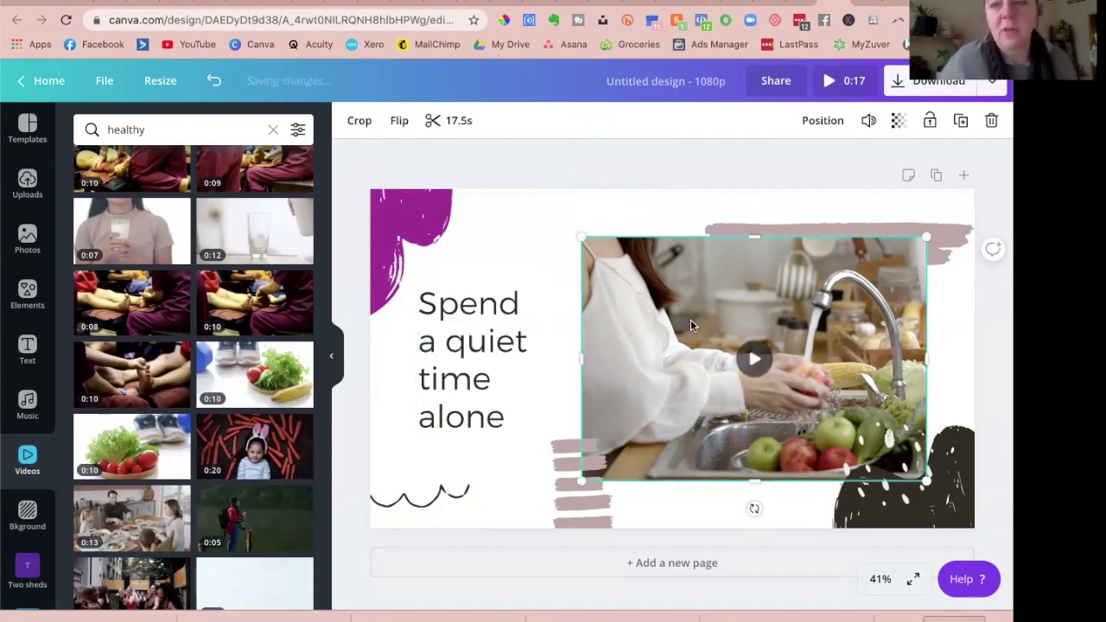
{"action": "left_click", "coordinate": [868, 122]}
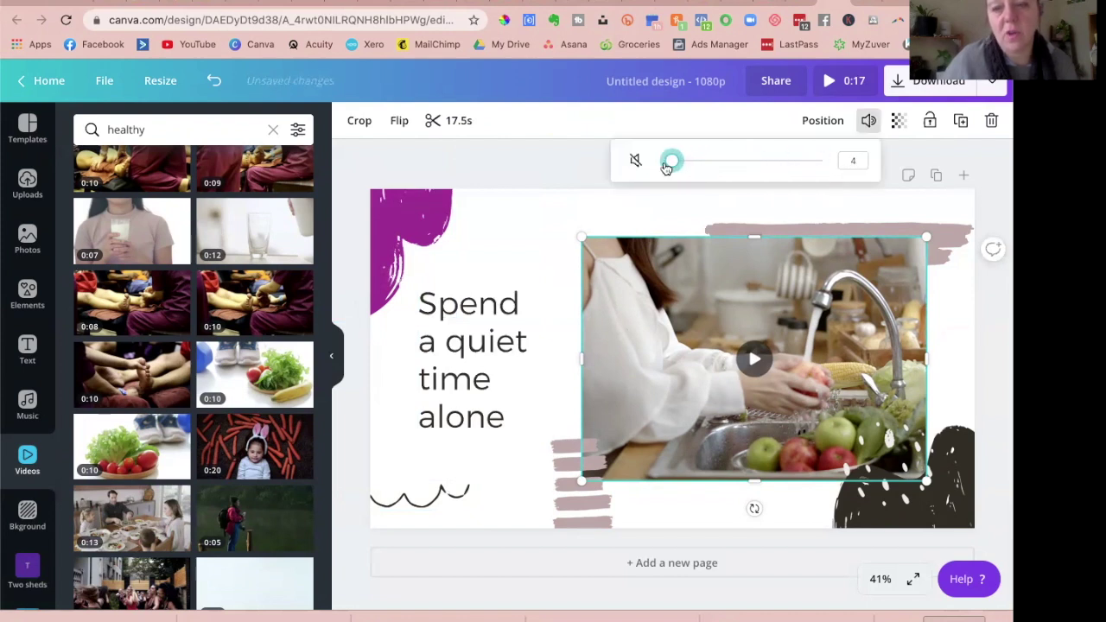
{"action": "left_click_drag", "start_coordinate": [667, 167], "coordinate": [654, 171]}
{"action": "left_click", "coordinate": [471, 162]}
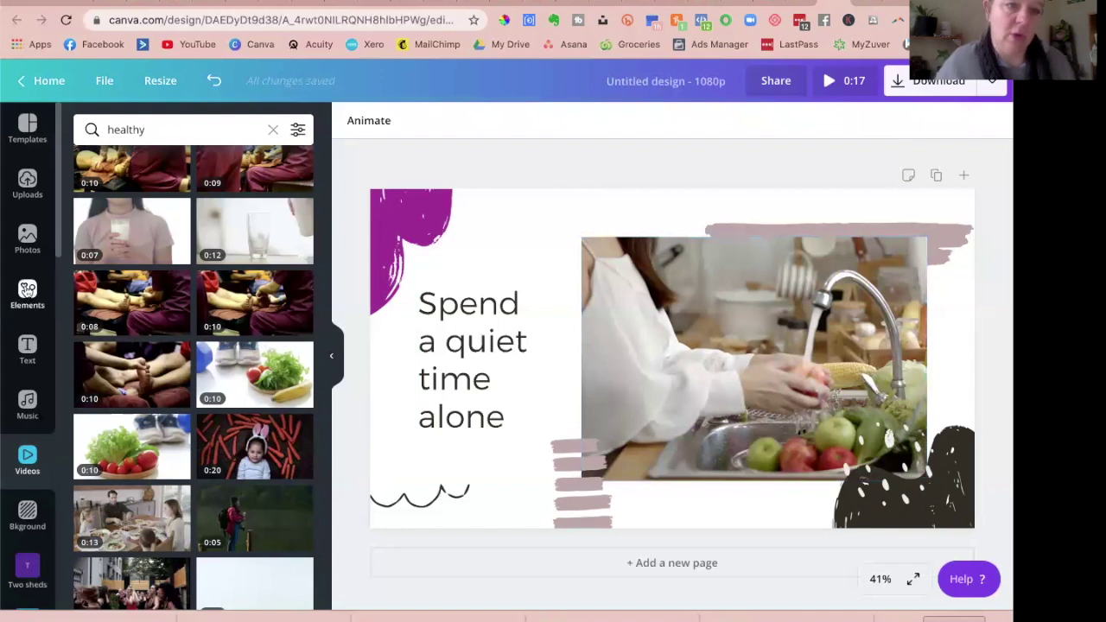
Try to upload a video file to the uploads library.
{"action": "left_click", "coordinate": [27, 179]}
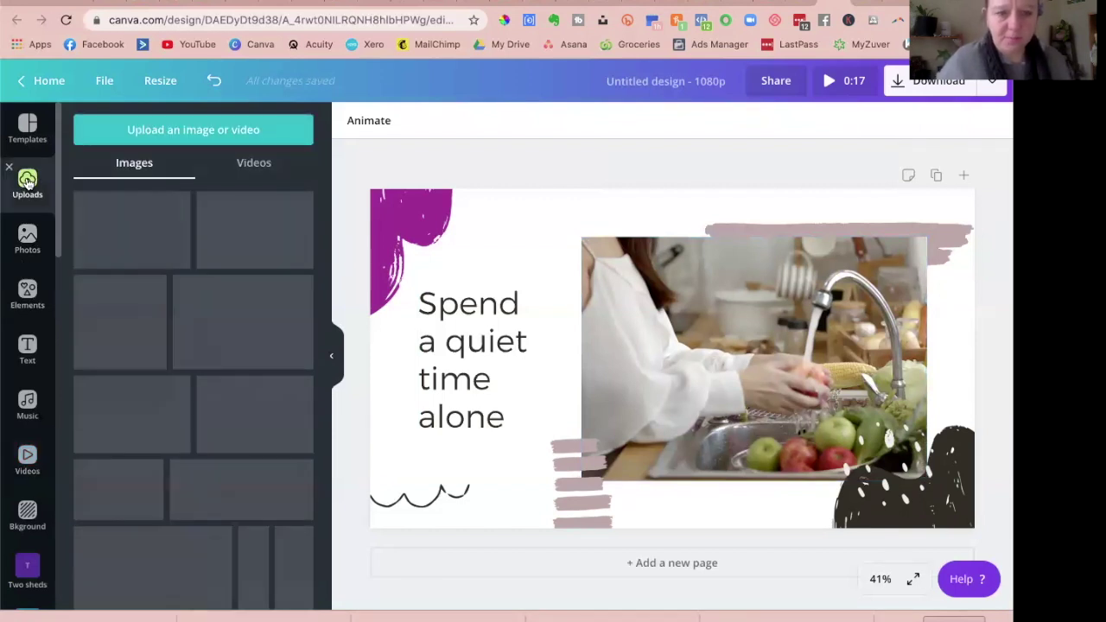
{"action": "left_click", "coordinate": [151, 132]}
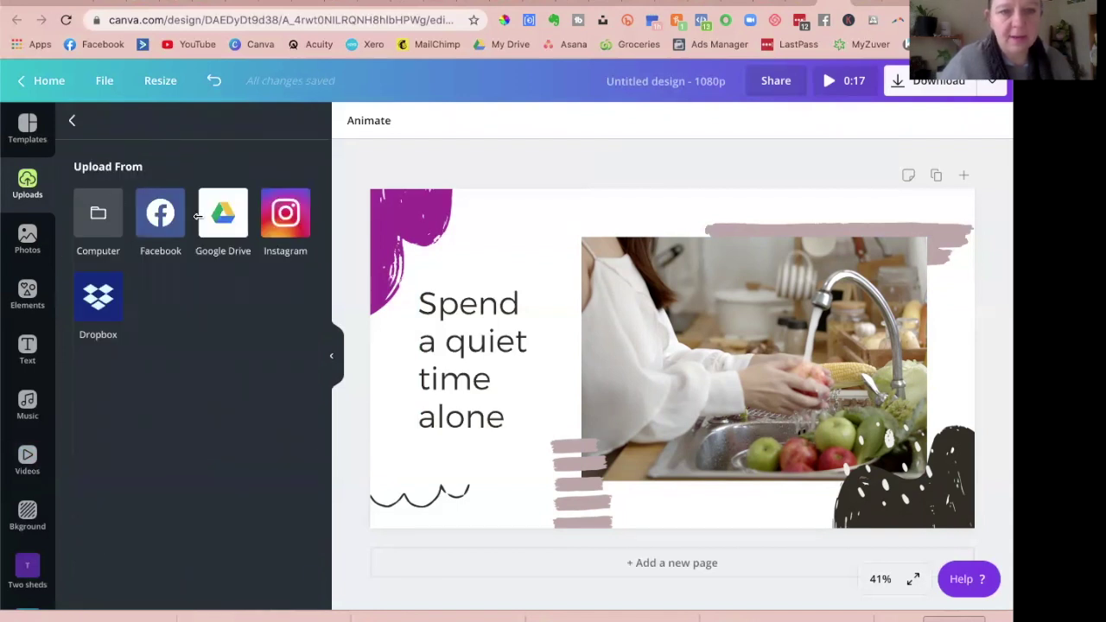
{"action": "left_click", "coordinate": [438, 126]}
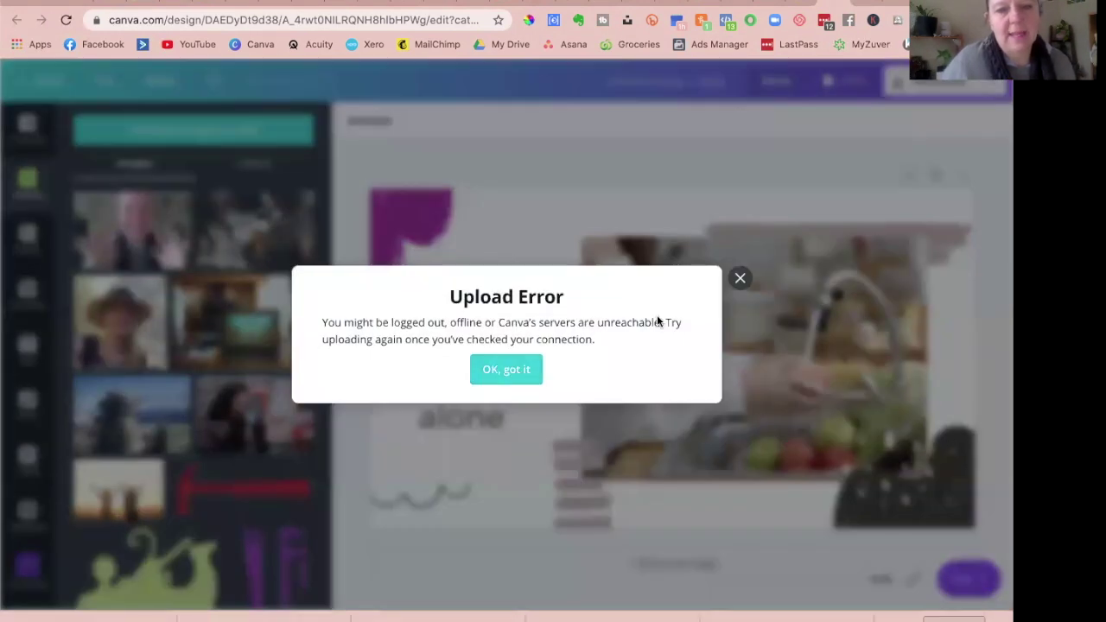
{"action": "left_click", "coordinate": [740, 281]}
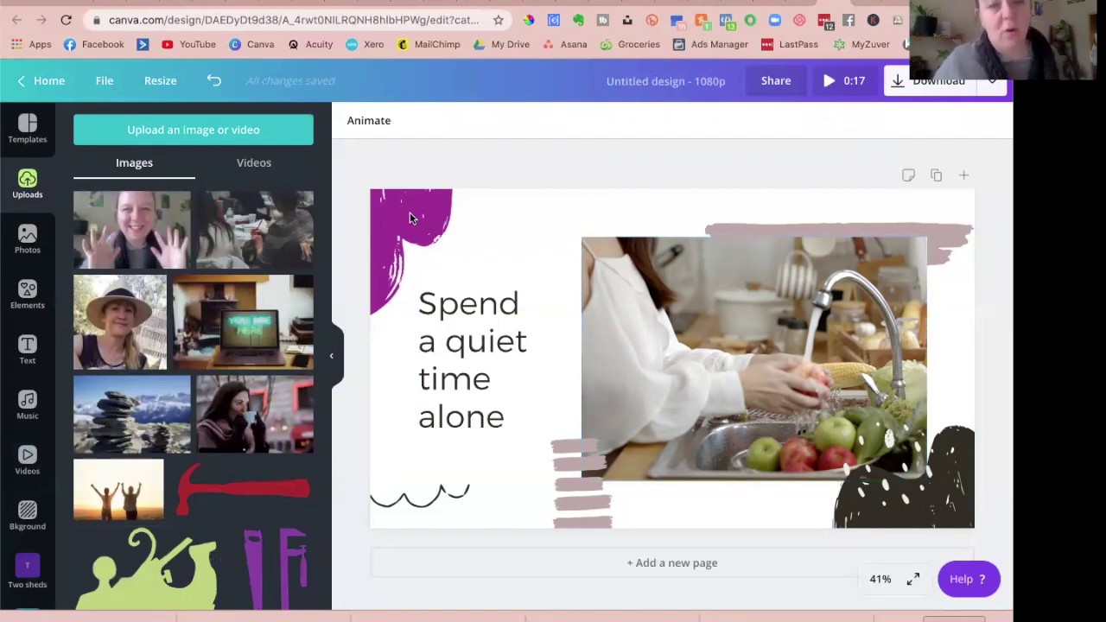
Upload a video file to the uploads library and replace the kitchen clip with the uploaded 0:58 screen recording.
{"action": "left_click", "coordinate": [172, 129]}
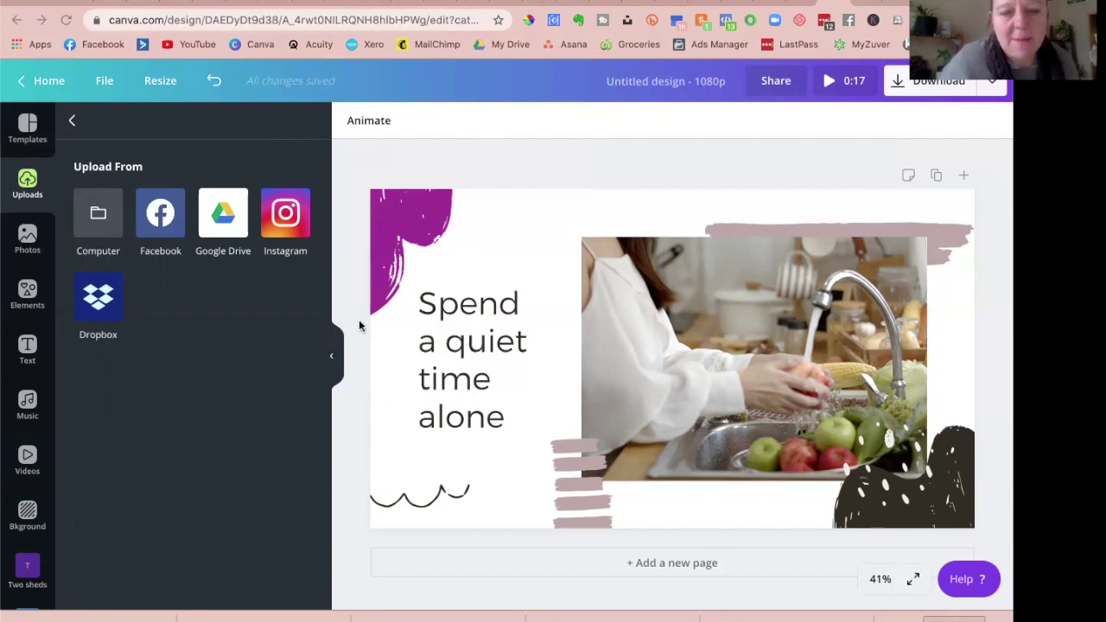
{"action": "left_click_drag", "start_coordinate": [225, 246], "coordinate": [170, 265]}
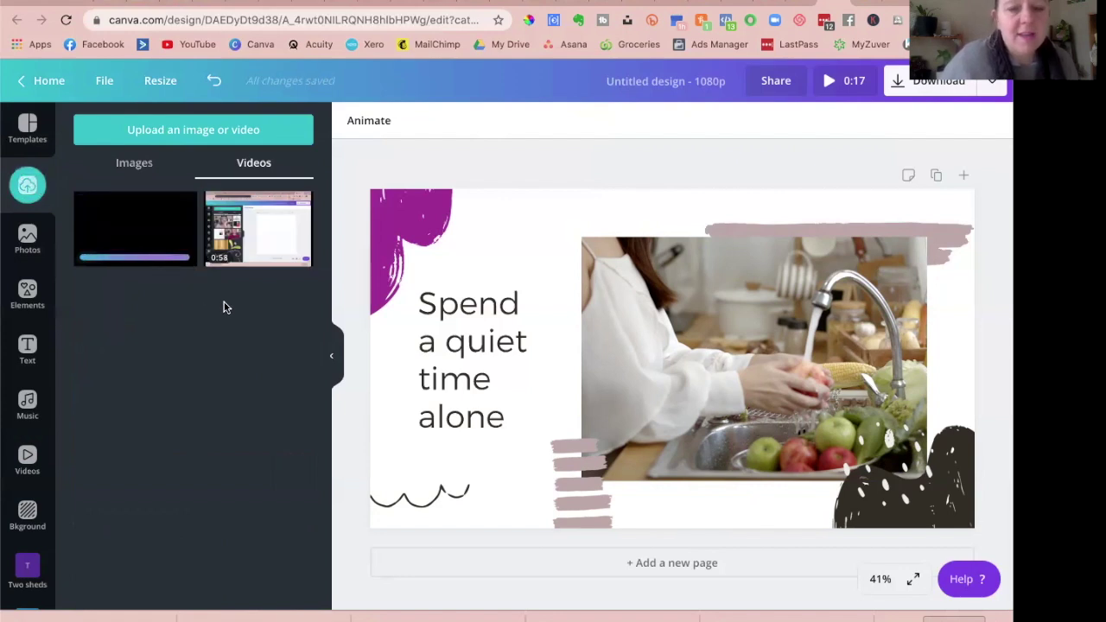
{"action": "left_click_drag", "start_coordinate": [298, 251], "coordinate": [625, 290]}
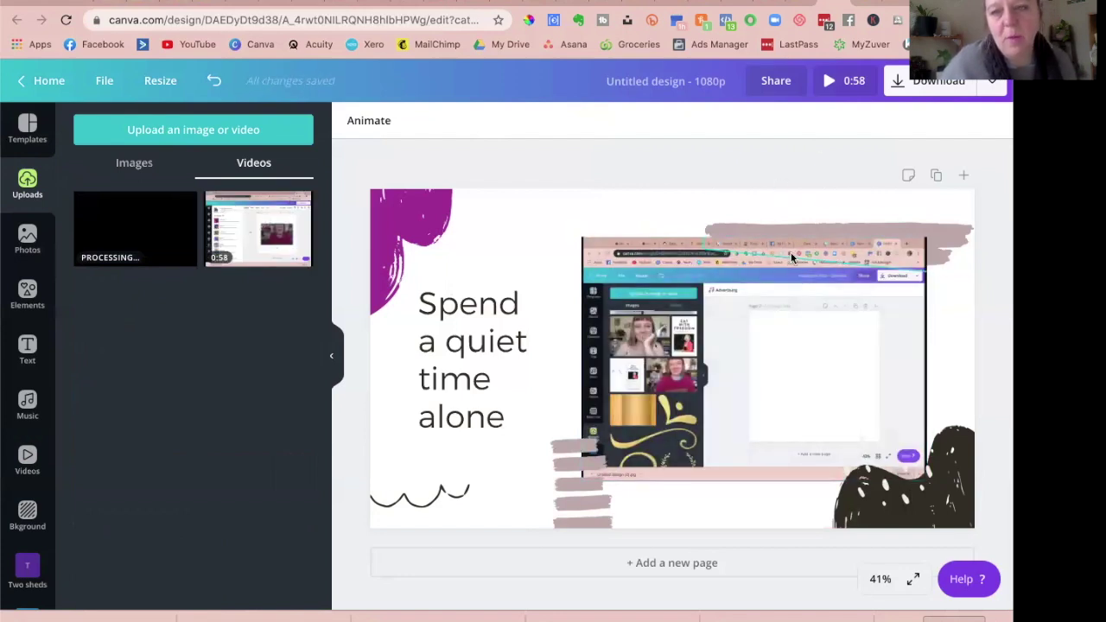
Set the screen recording's volume to 75 and stretch its left edge outward to a width of about 1,264.
{"action": "left_click", "coordinate": [792, 257]}
{"action": "left_click", "coordinate": [863, 125]}
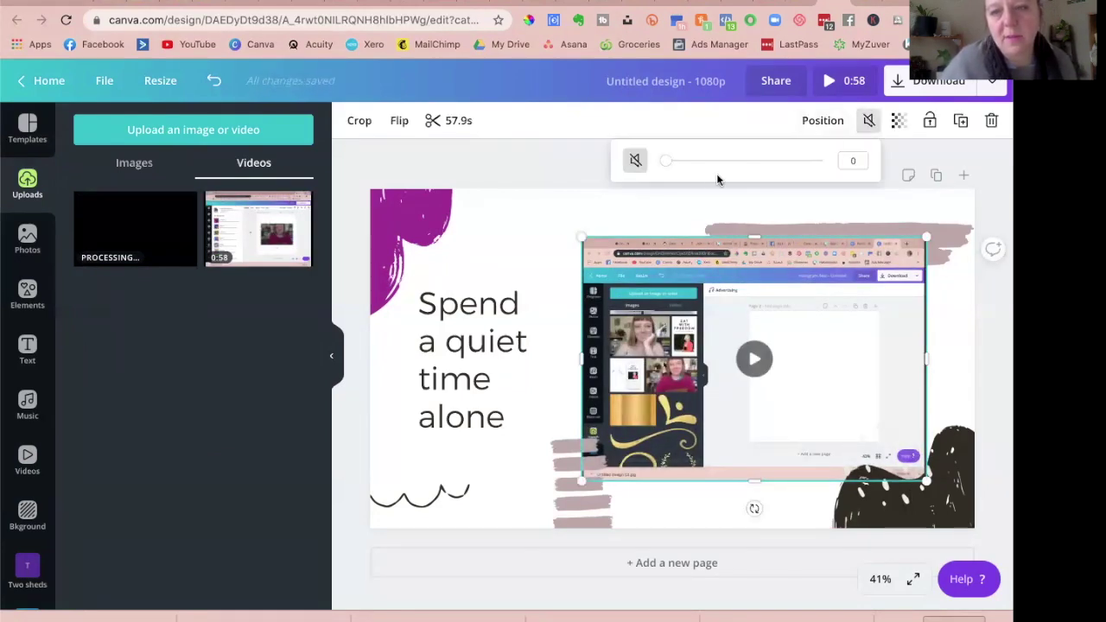
{"action": "left_click_drag", "start_coordinate": [666, 165], "coordinate": [778, 166]}
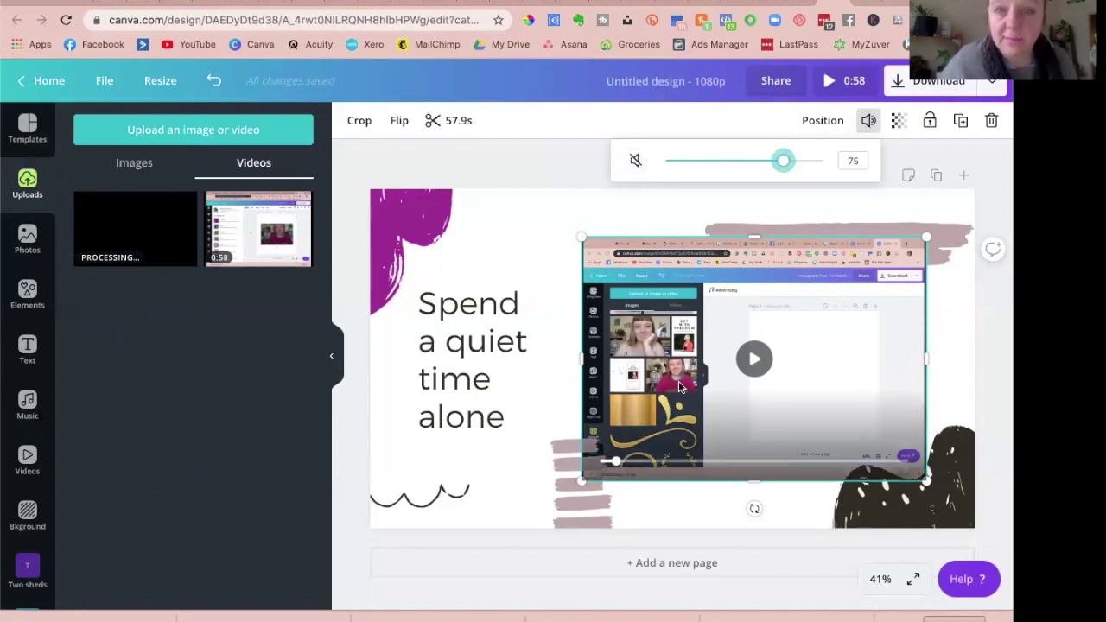
{"action": "left_click_drag", "start_coordinate": [588, 361], "coordinate": [531, 358]}
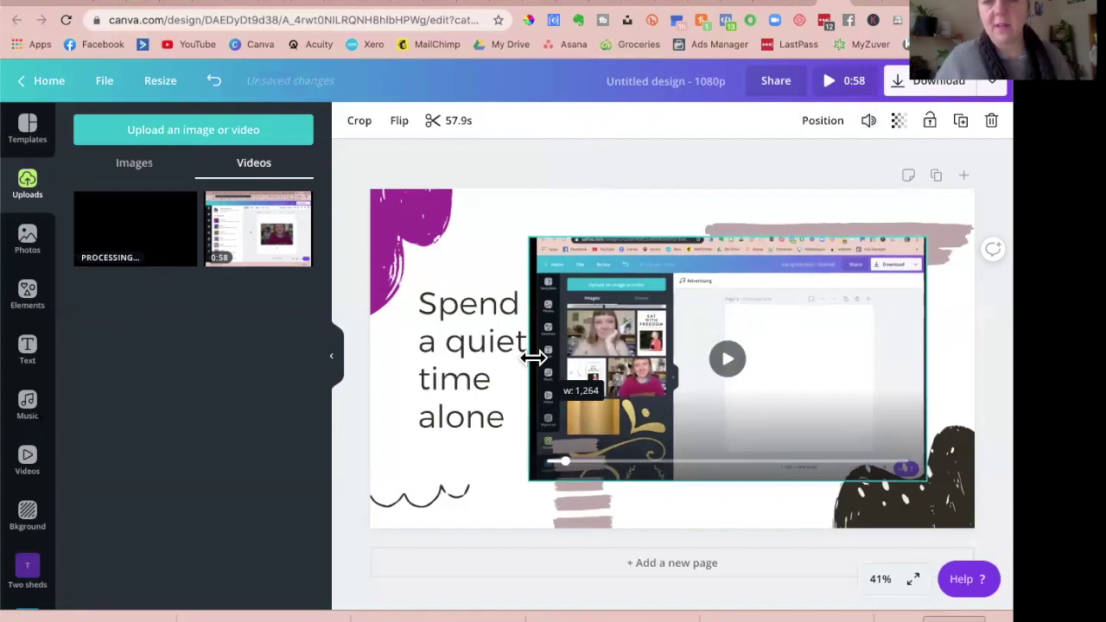
{"action": "left_click", "coordinate": [870, 153]}
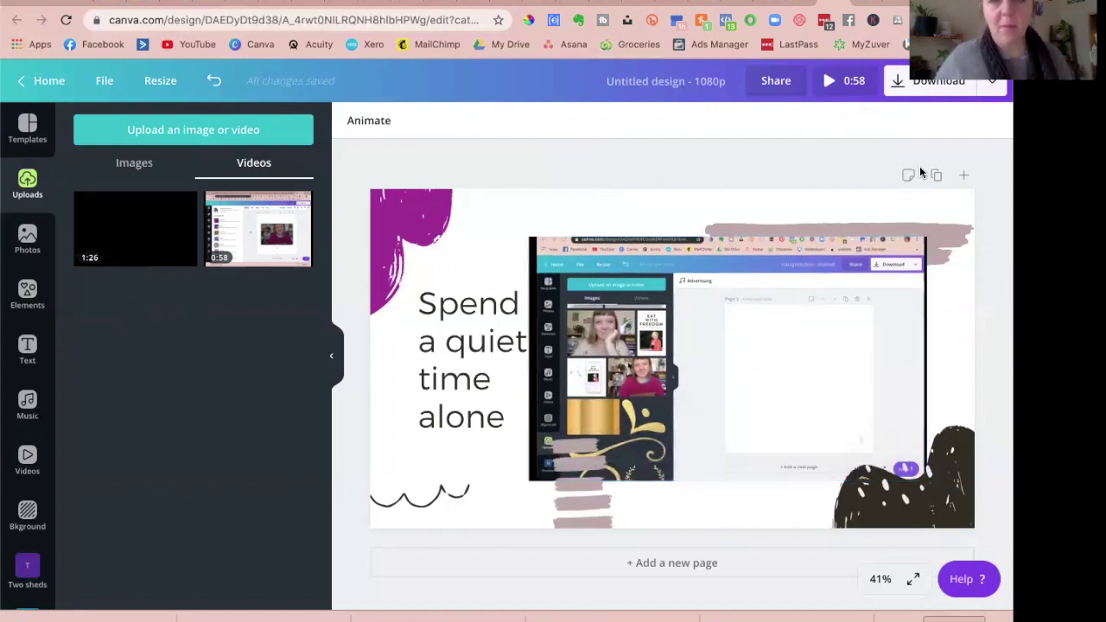
Review the download options with MP4 Video as the file type, without downloading the design.
{"action": "left_click", "coordinate": [910, 88]}
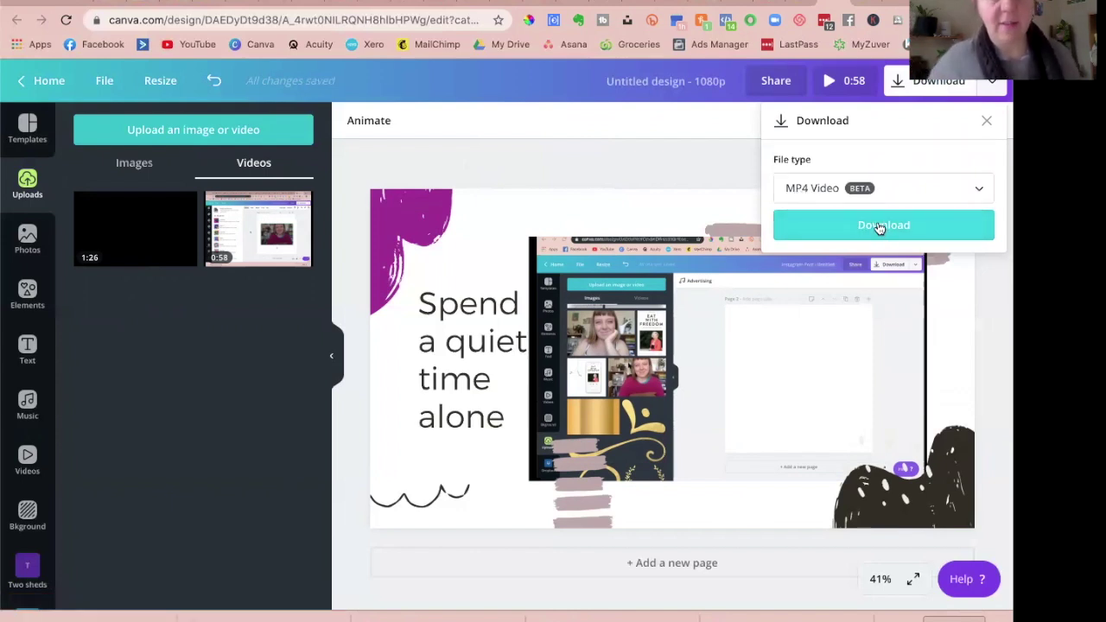
{"action": "left_click", "coordinate": [478, 160]}
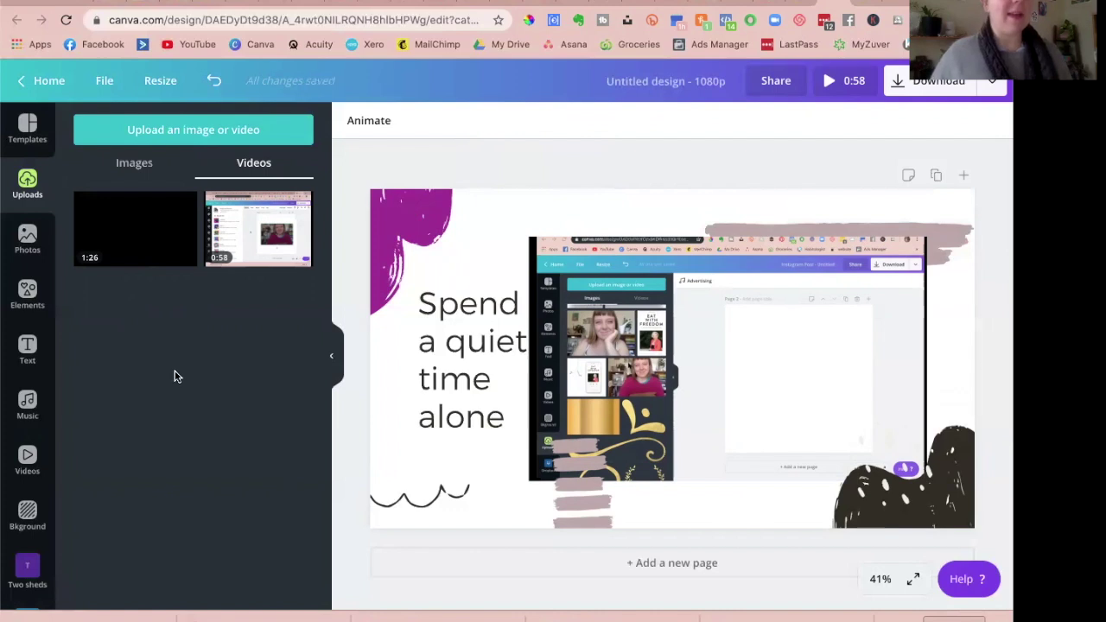
Browse the video templates, the stock videos and the music tracks down to the Trailer and Vocal categories.
{"action": "left_click", "coordinate": [28, 123]}
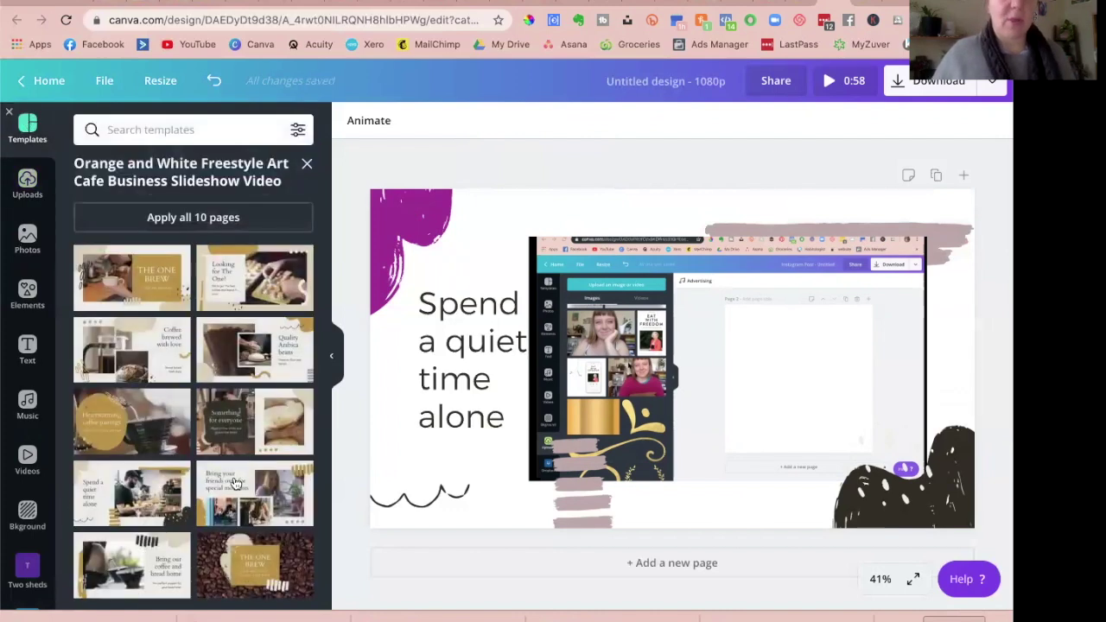
{"action": "left_click", "coordinate": [307, 163]}
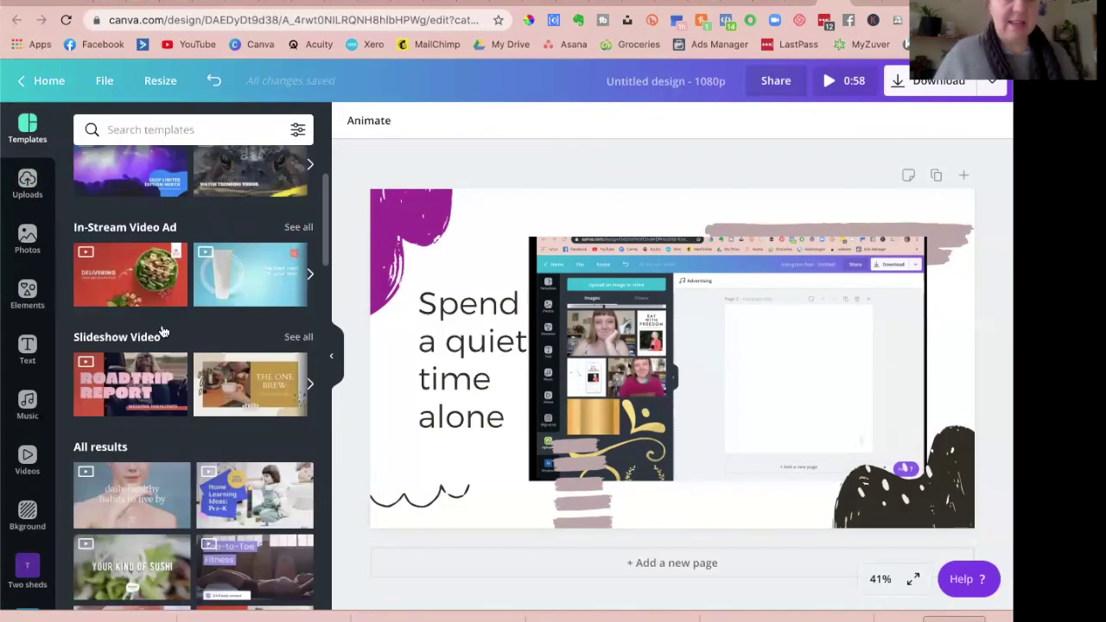
{"action": "scroll", "coordinate": [162, 332], "scroll_direction": "down", "scroll_amount": 5}
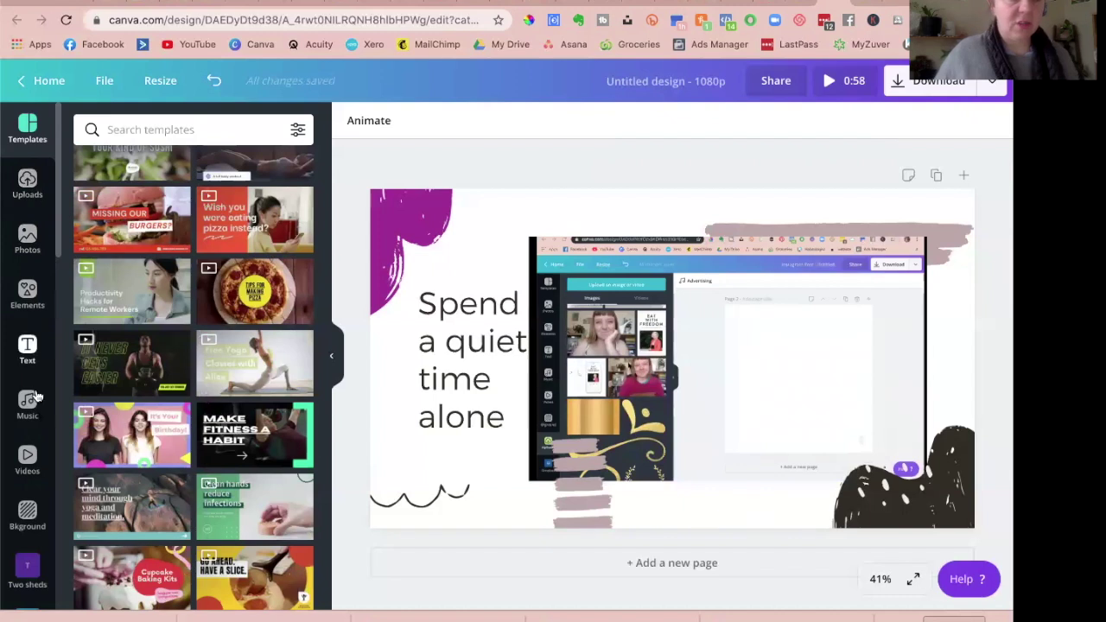
{"action": "left_click", "coordinate": [27, 458]}
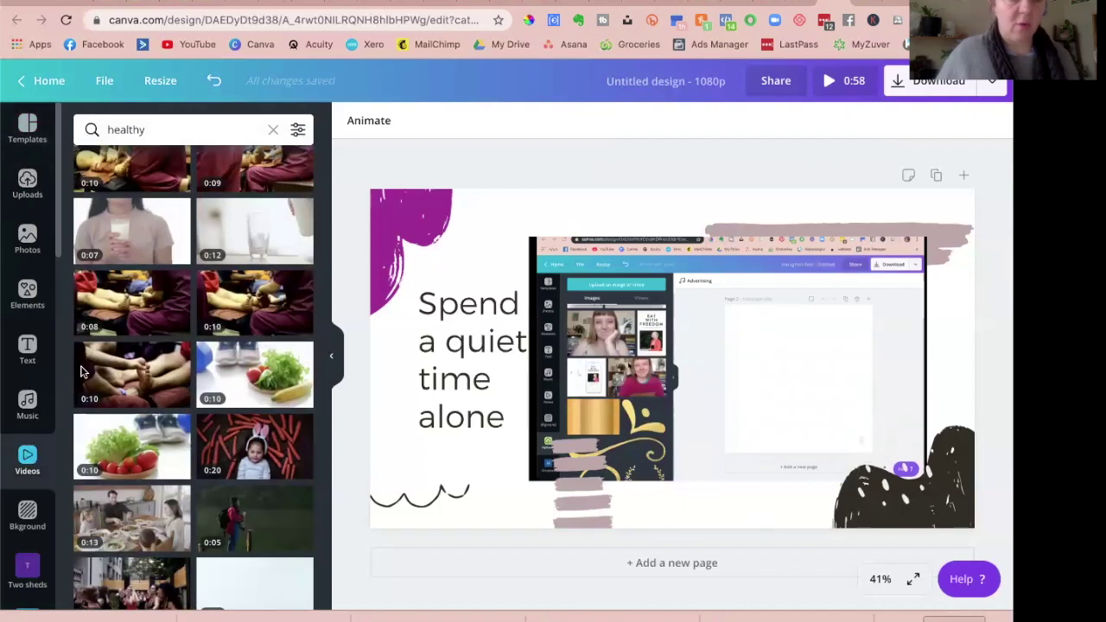
{"action": "left_click", "coordinate": [27, 405]}
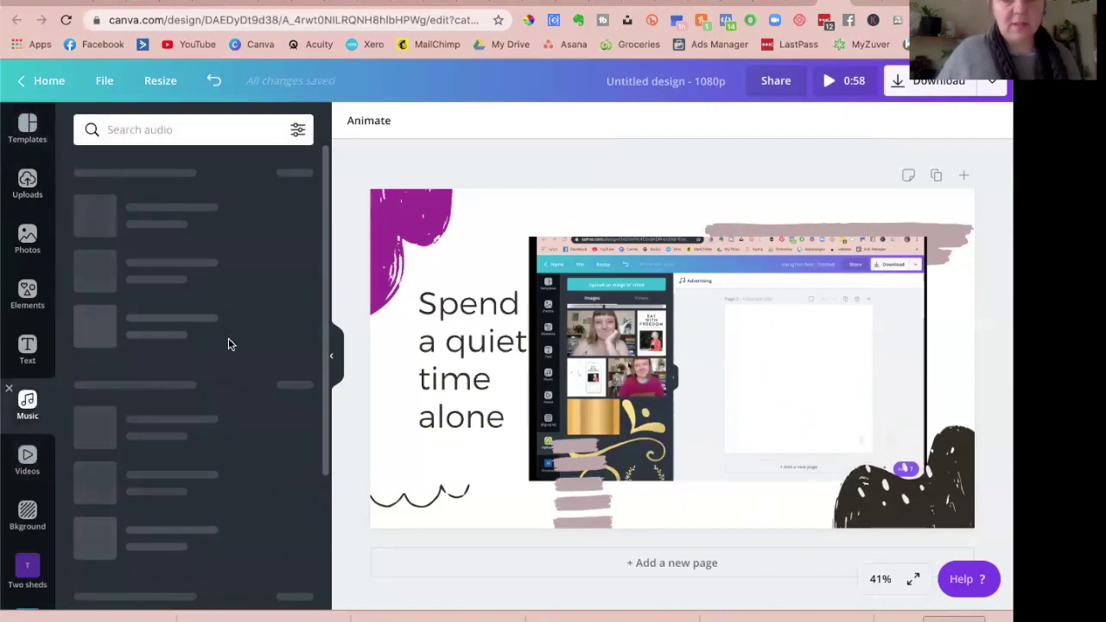
{"action": "scroll", "coordinate": [186, 427], "scroll_direction": "down", "scroll_amount": 4}
{"action": "scroll", "coordinate": [186, 431], "scroll_direction": "down", "scroll_amount": 8}
{"action": "scroll", "coordinate": [187, 430], "scroll_direction": "down", "scroll_amount": 10}
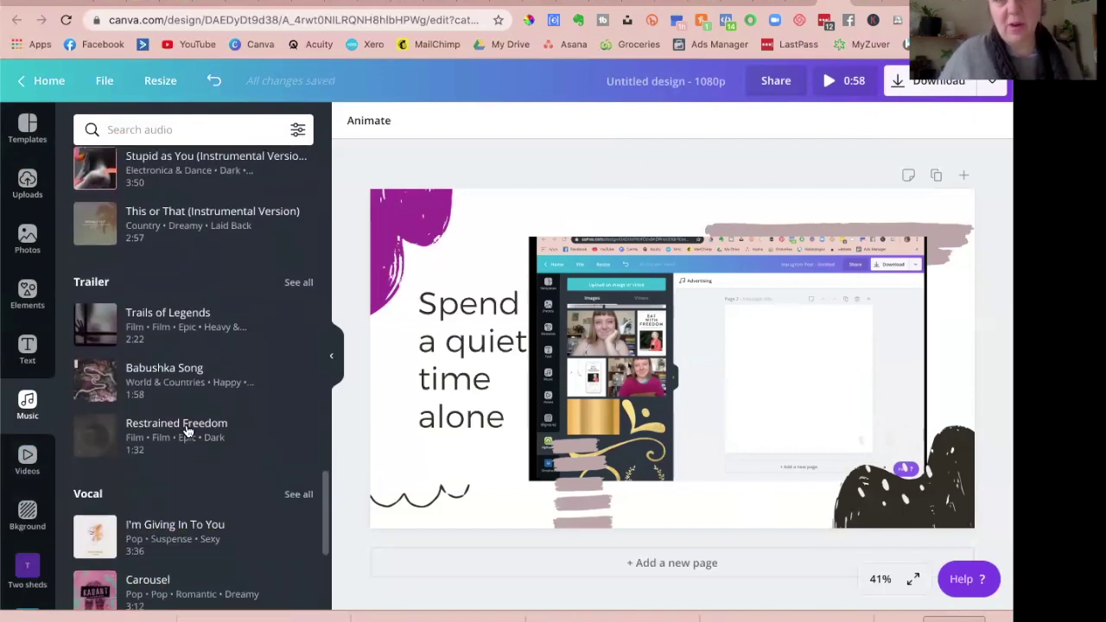
{"action": "scroll", "coordinate": [187, 430], "scroll_direction": "down", "scroll_amount": 1}
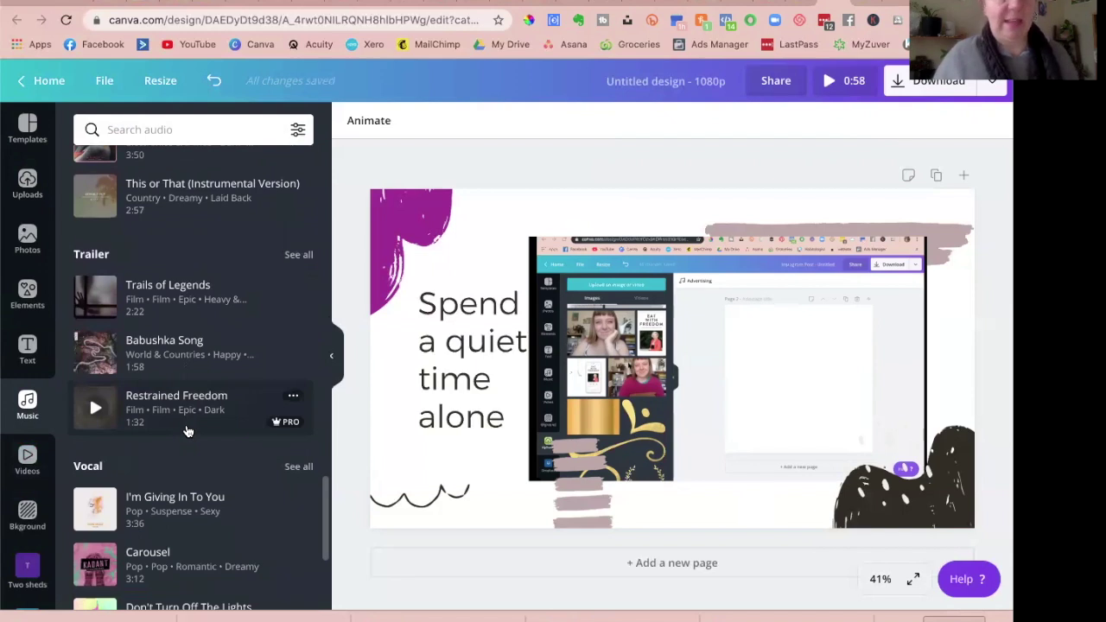
Create an Animated Social Media design from the home page and apply the pink "50% OFF" template with confetti dots.
{"action": "left_click", "coordinate": [802, 7]}
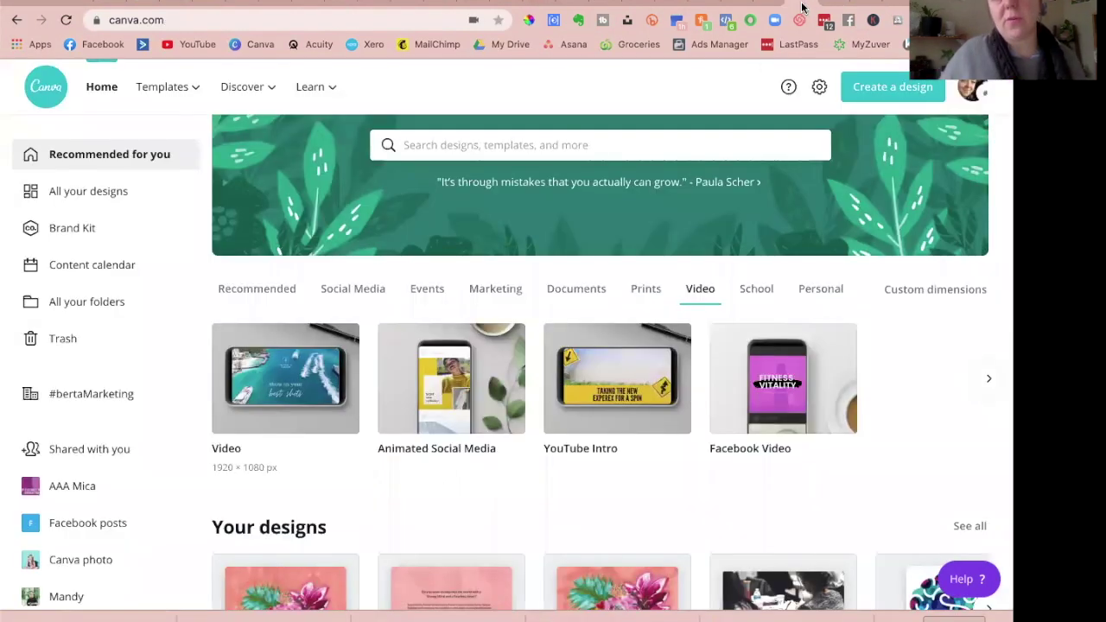
{"action": "left_click", "coordinate": [446, 419]}
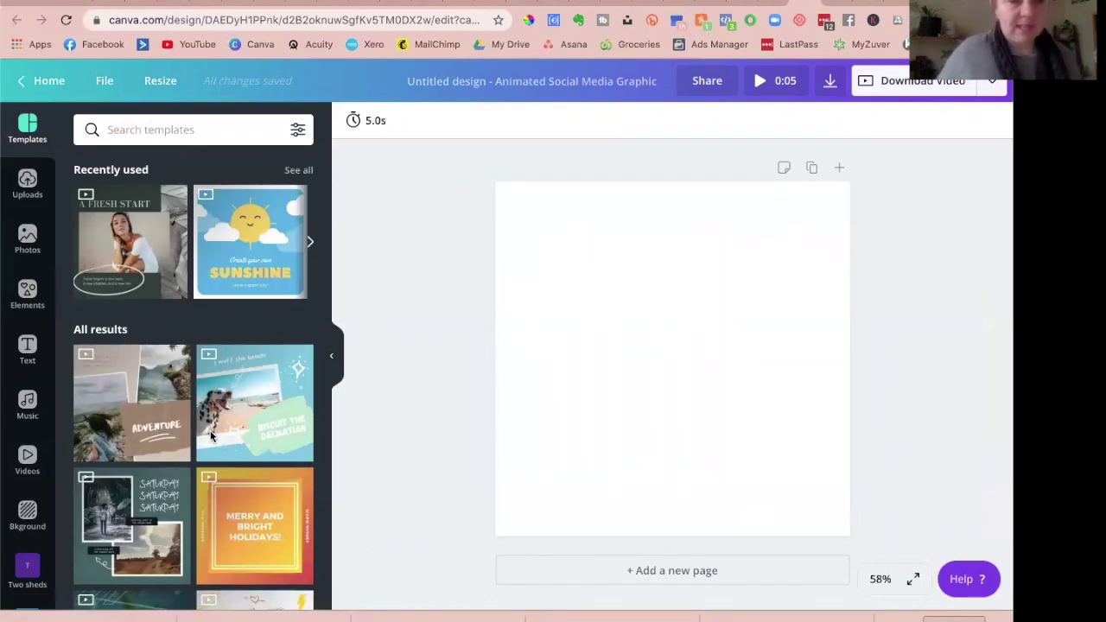
{"action": "scroll", "coordinate": [211, 436], "scroll_direction": "down", "scroll_amount": 5}
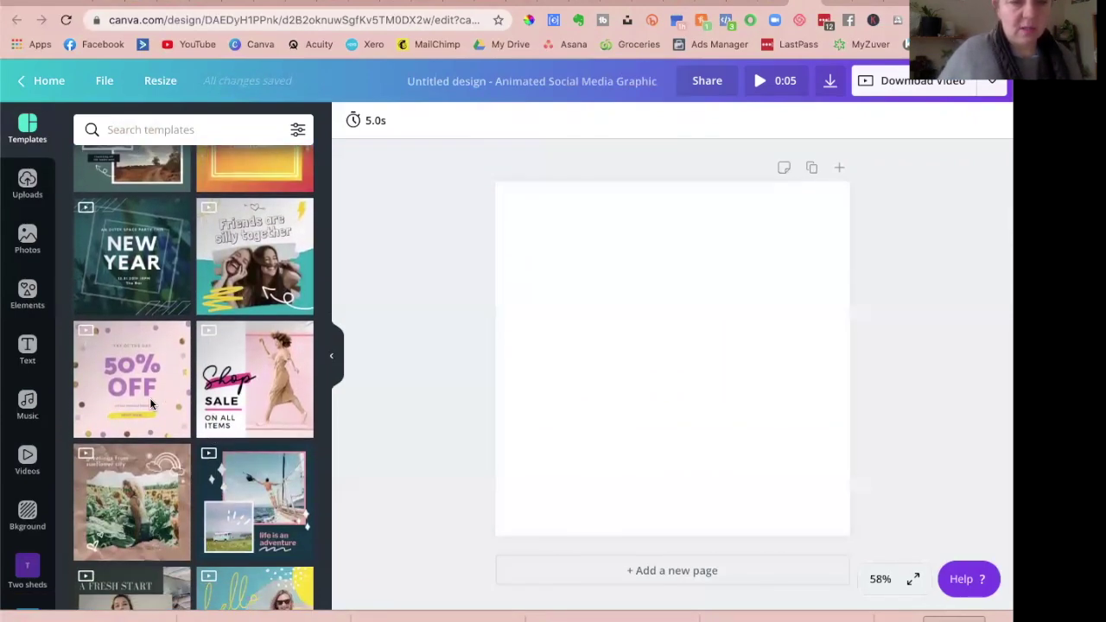
{"action": "left_click", "coordinate": [151, 404]}
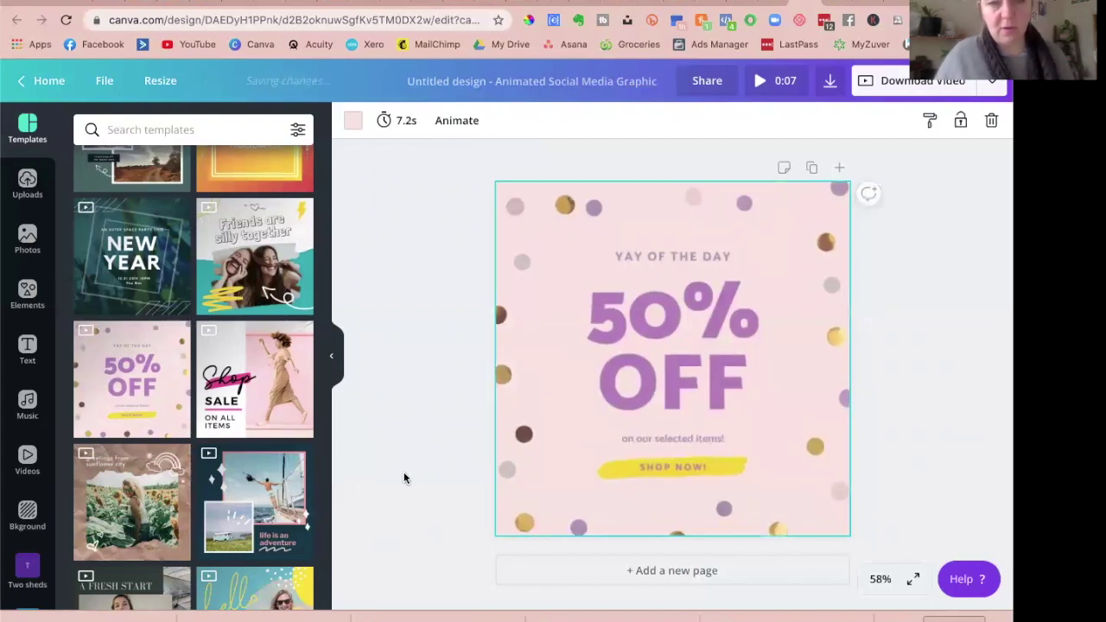
{"action": "left_click", "coordinate": [513, 226]}
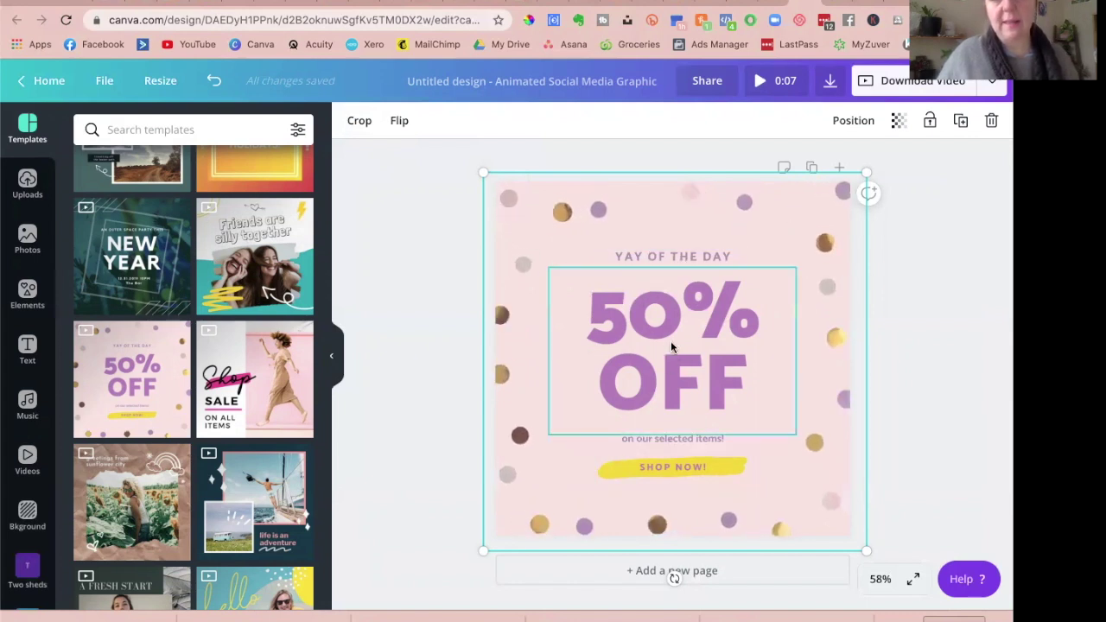
{"action": "left_click", "coordinate": [940, 256]}
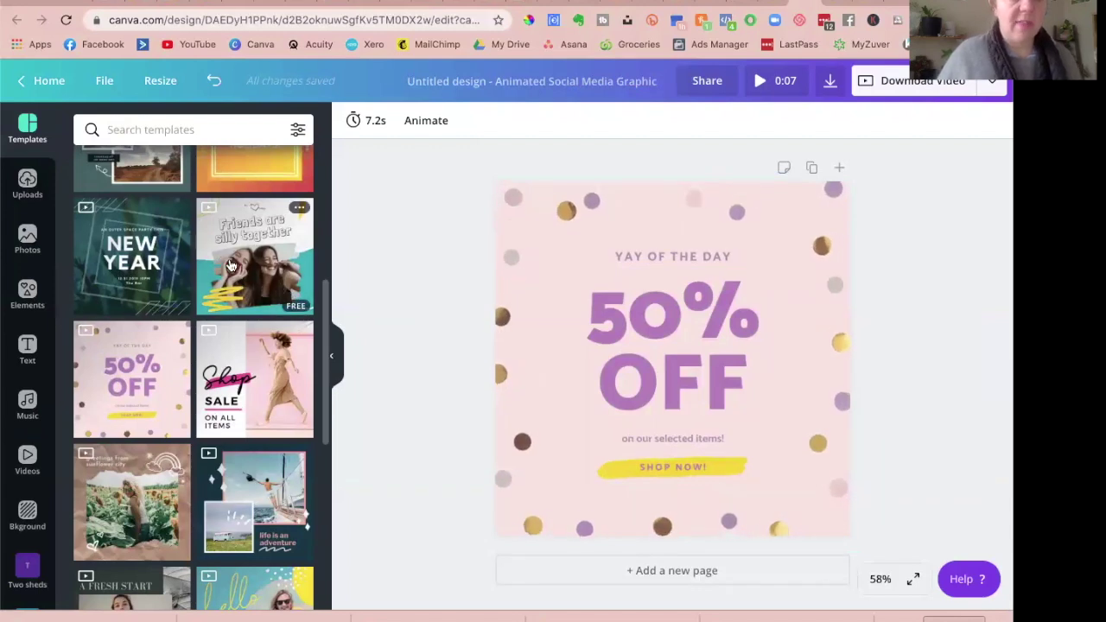
Replace the "50% OFF" design with the blue and yellow "hello" template showing a woman in sunglasses.
{"action": "scroll", "coordinate": [232, 267], "scroll_direction": "down", "scroll_amount": 5}
{"action": "left_click", "coordinate": [248, 285]}
{"action": "left_click", "coordinate": [762, 340]}
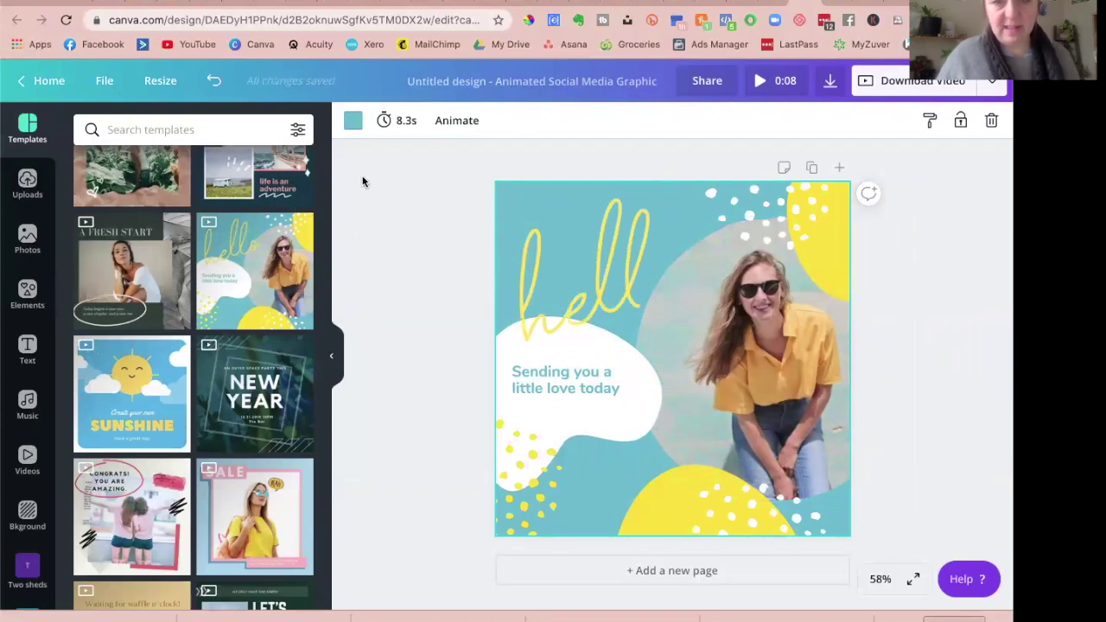
Check the editing options of the animated "hello" lettering and of the yellow dot pattern in the lower-left corner.
{"action": "left_click", "coordinate": [595, 296]}
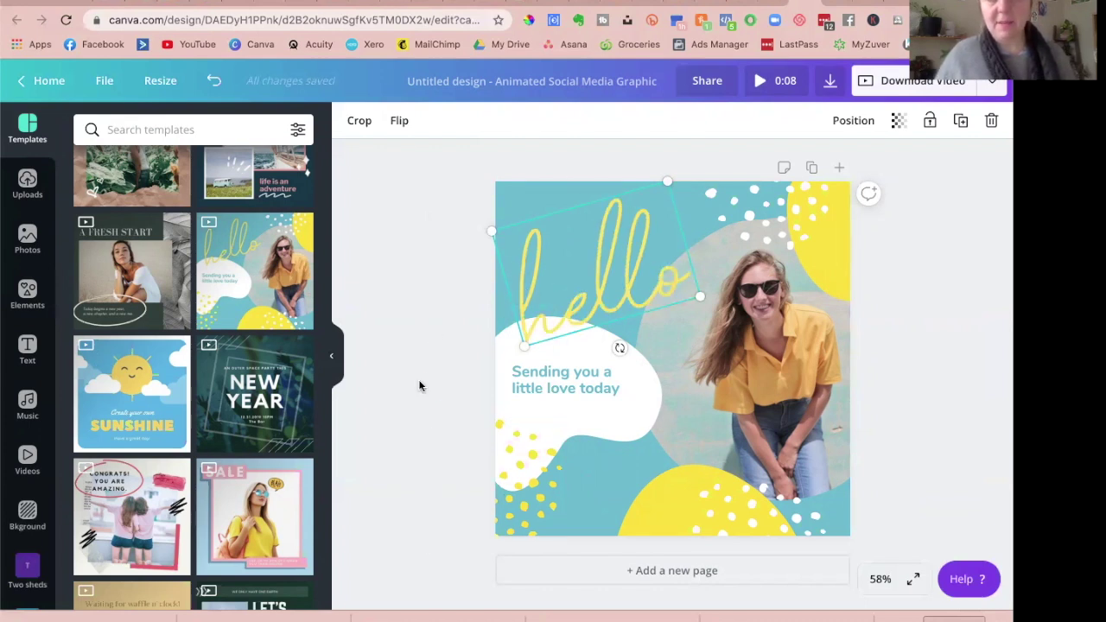
{"action": "left_click", "coordinate": [418, 307]}
{"action": "left_click", "coordinate": [524, 459]}
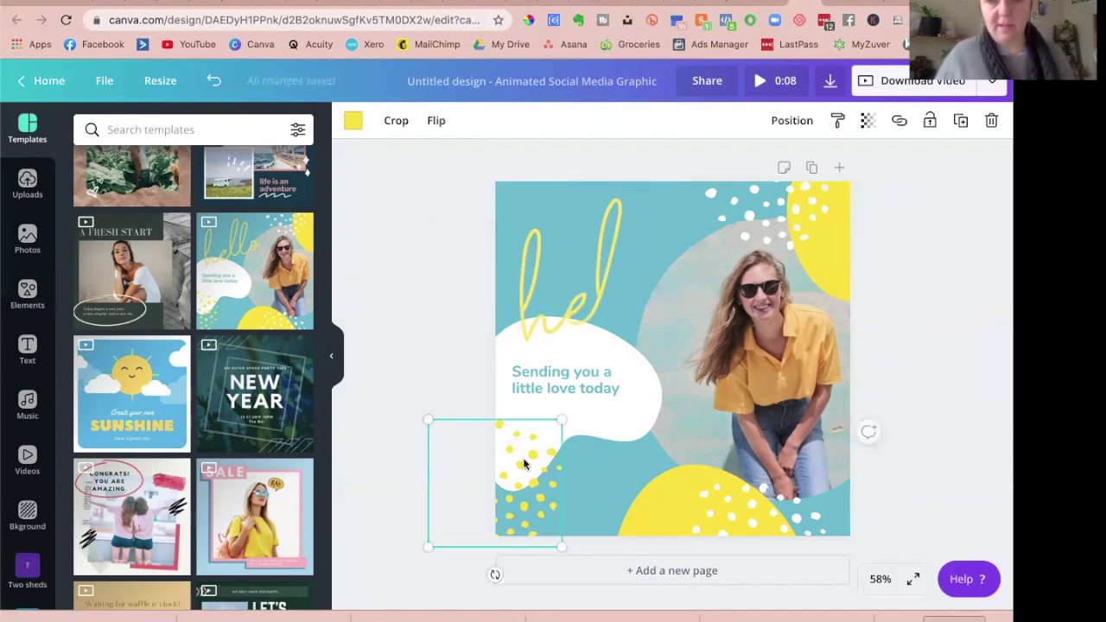